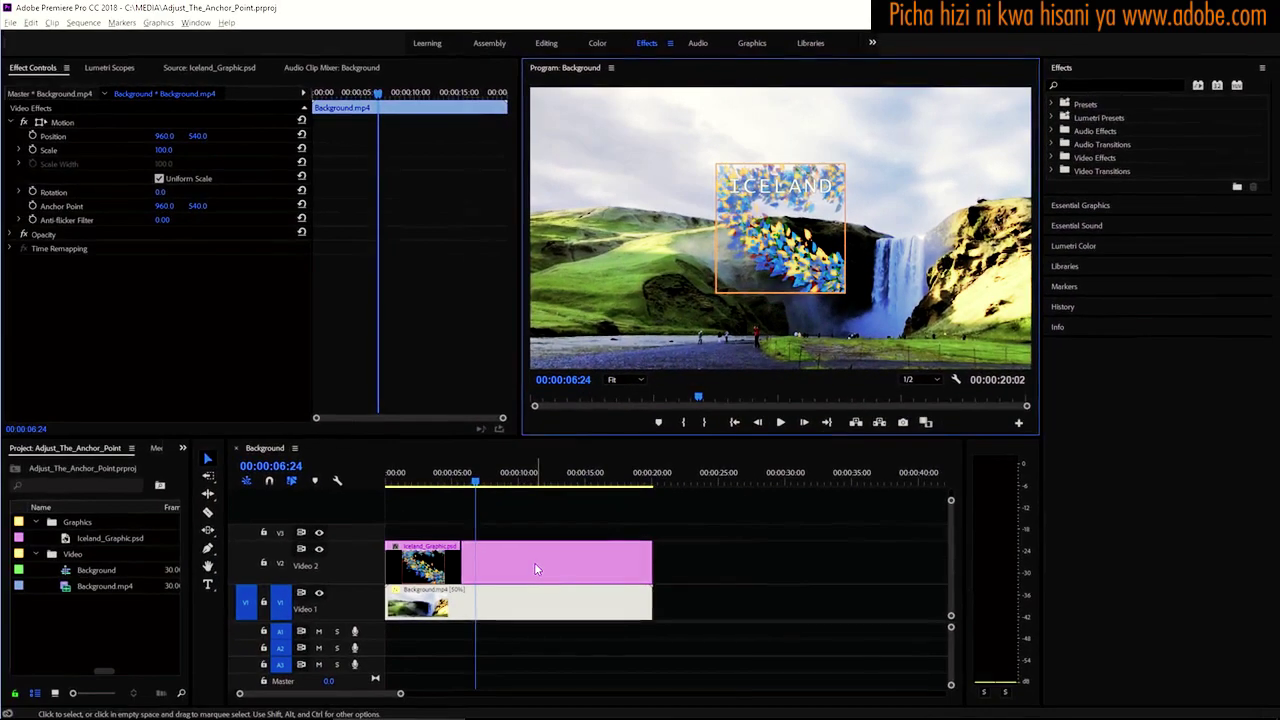
# Select the Iceland_Graphic.psd clip on Video 2 and its Motion effect.
pyautogui.click(534, 562)
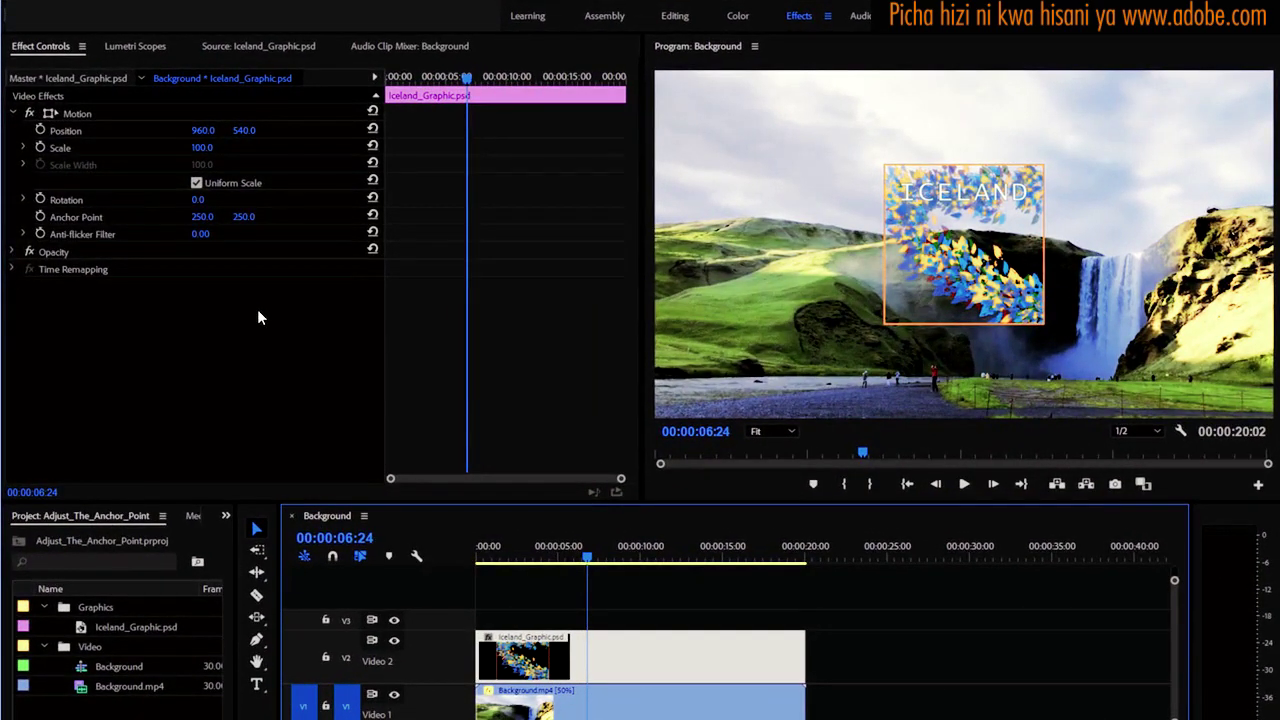
pyautogui.click(13, 114)
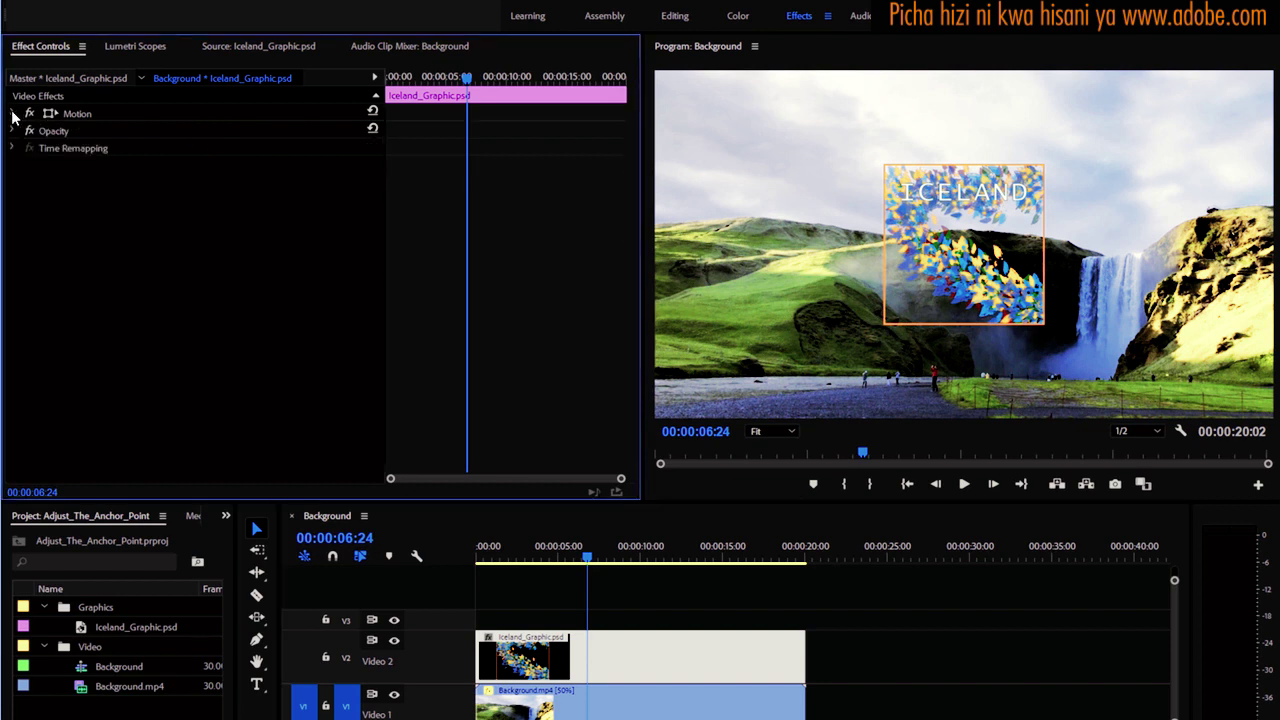
pyautogui.click(13, 114)
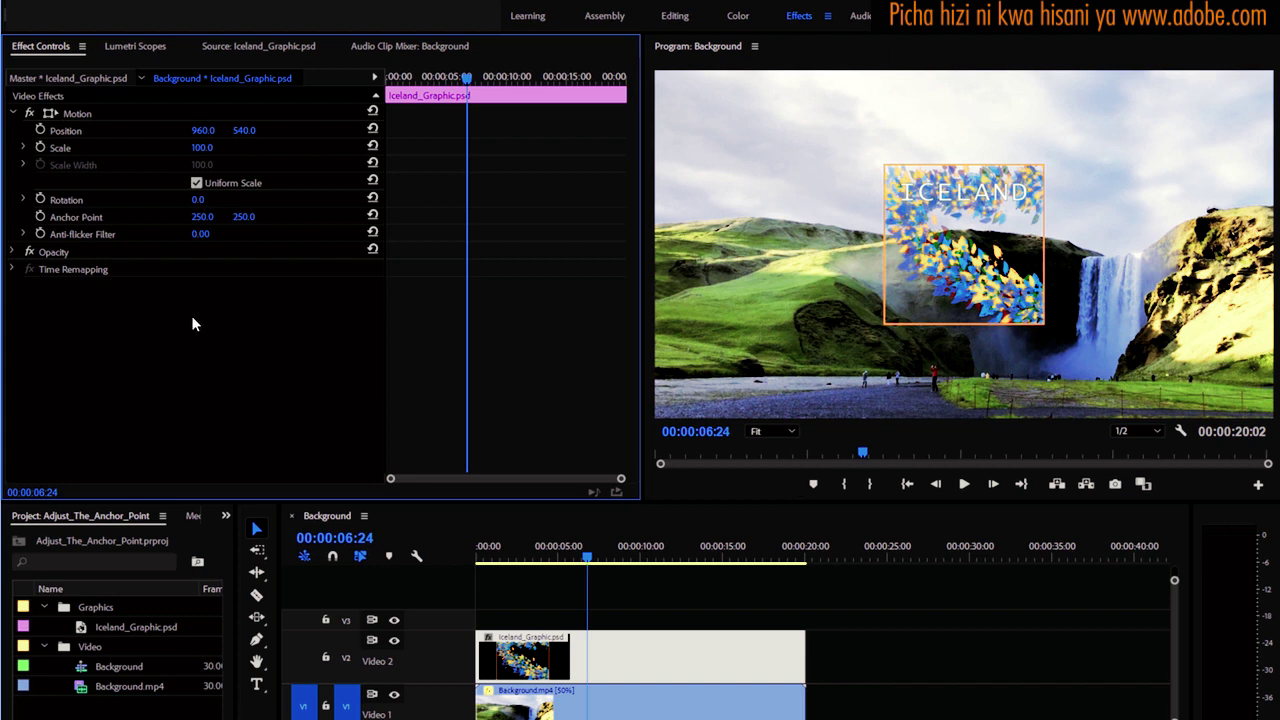
pyautogui.click(66, 113)
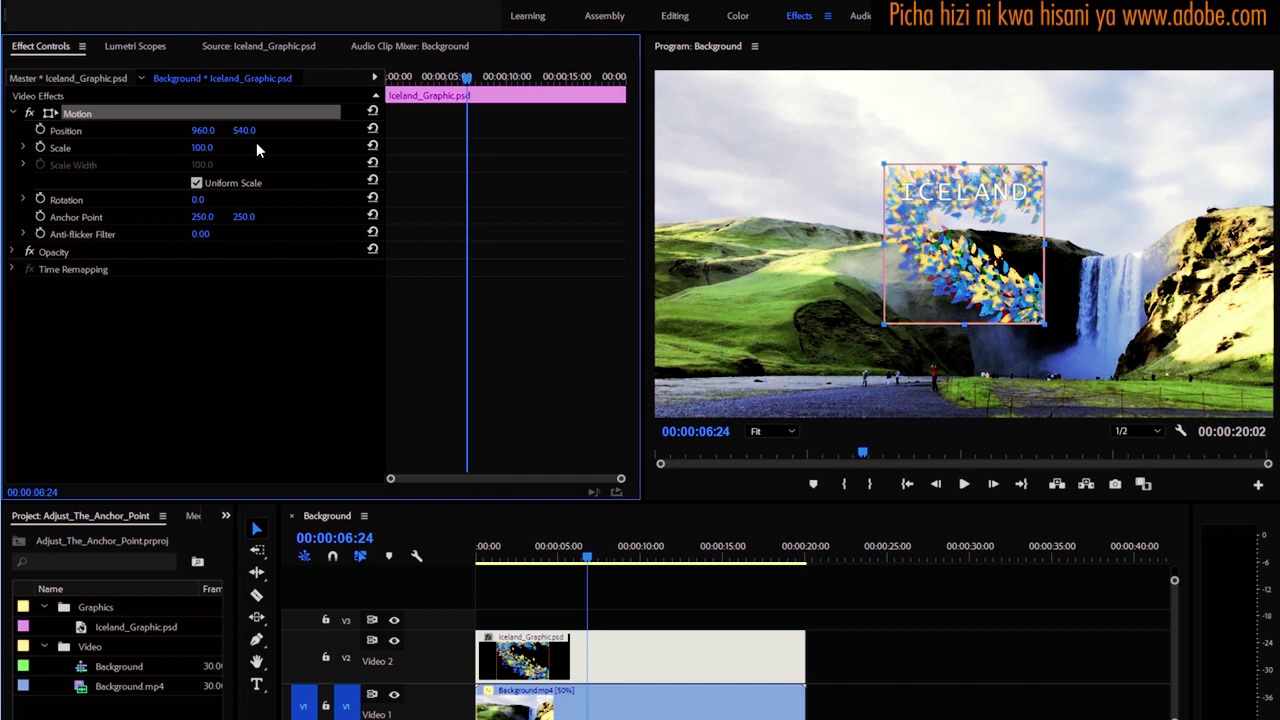
# Move the graphic's anchor point up and left of its centre to about 207.5, 183.8 directly in the preview.
pyautogui.click(781, 435)
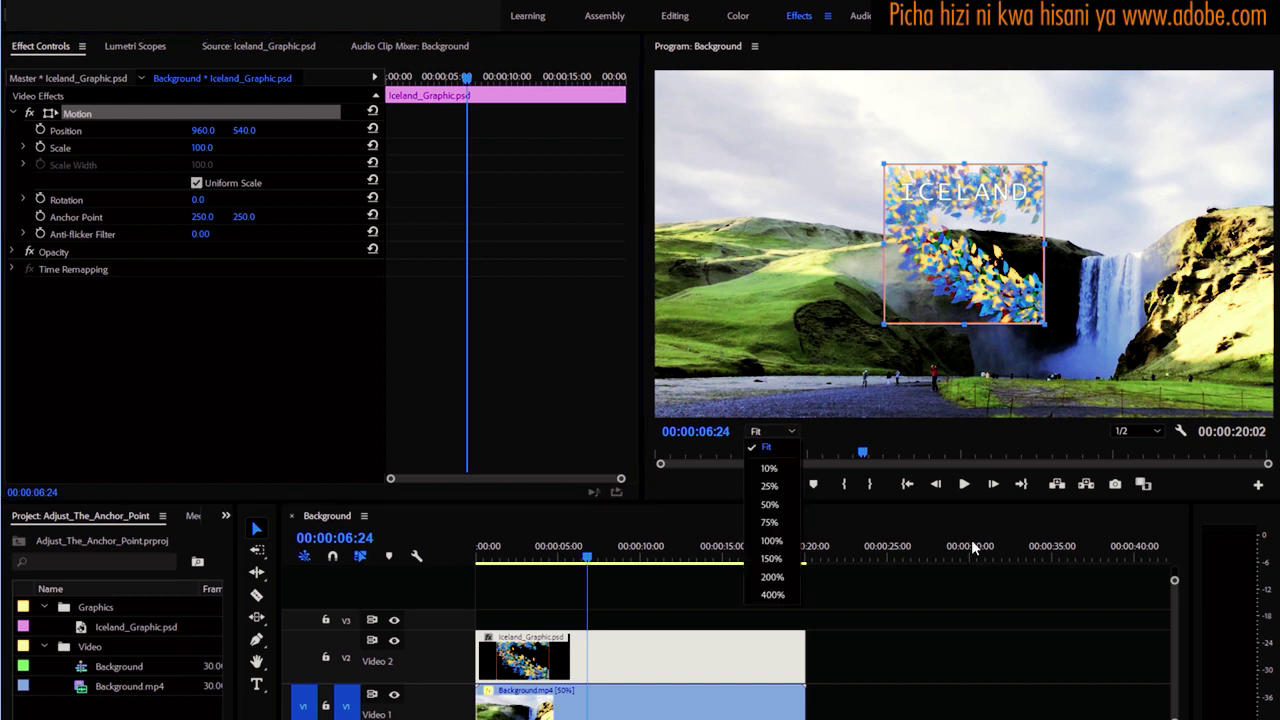
pyautogui.click(775, 546)
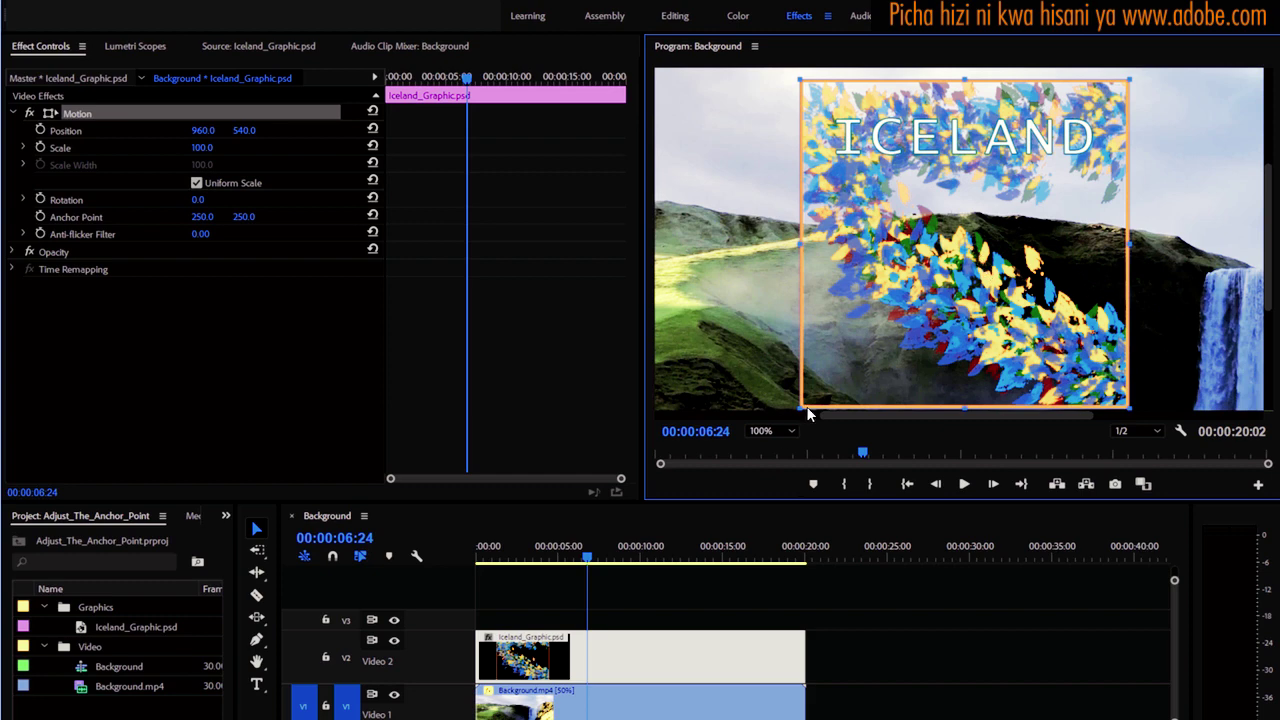
pyautogui.click(787, 431)
pyautogui.click(779, 566)
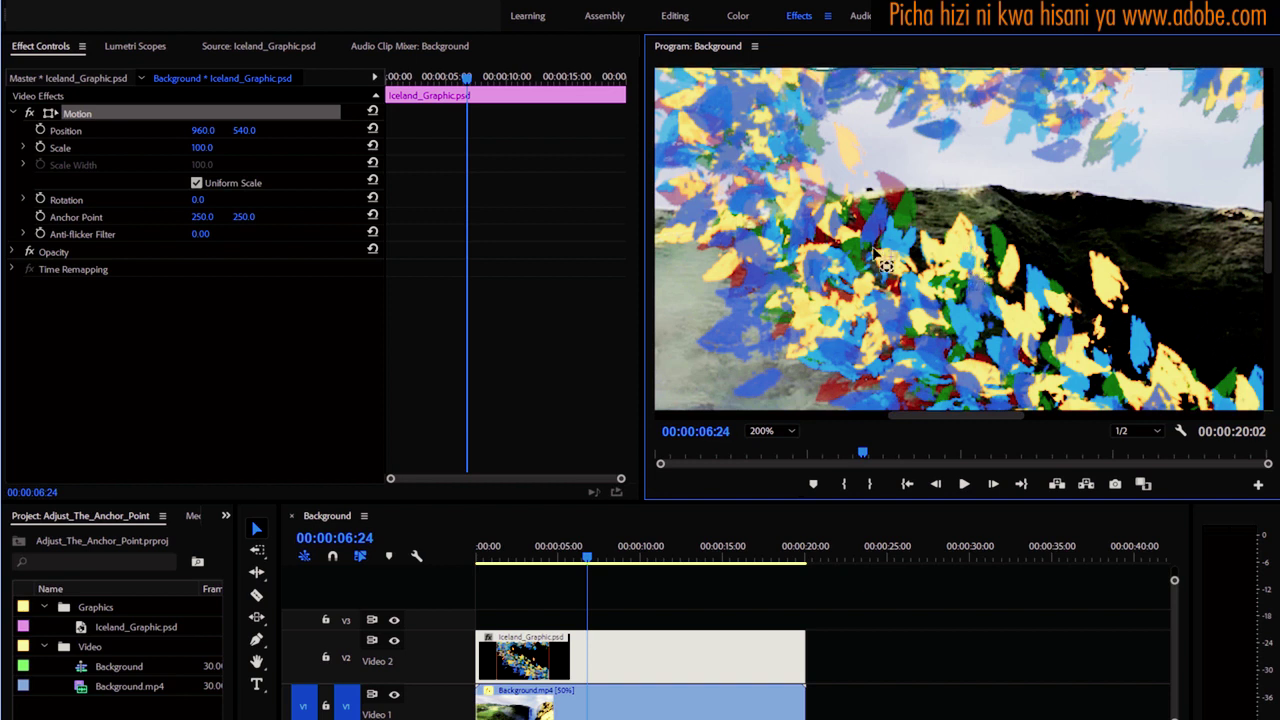
pyautogui.moveTo(884, 262); pyautogui.dragTo(914, 161)
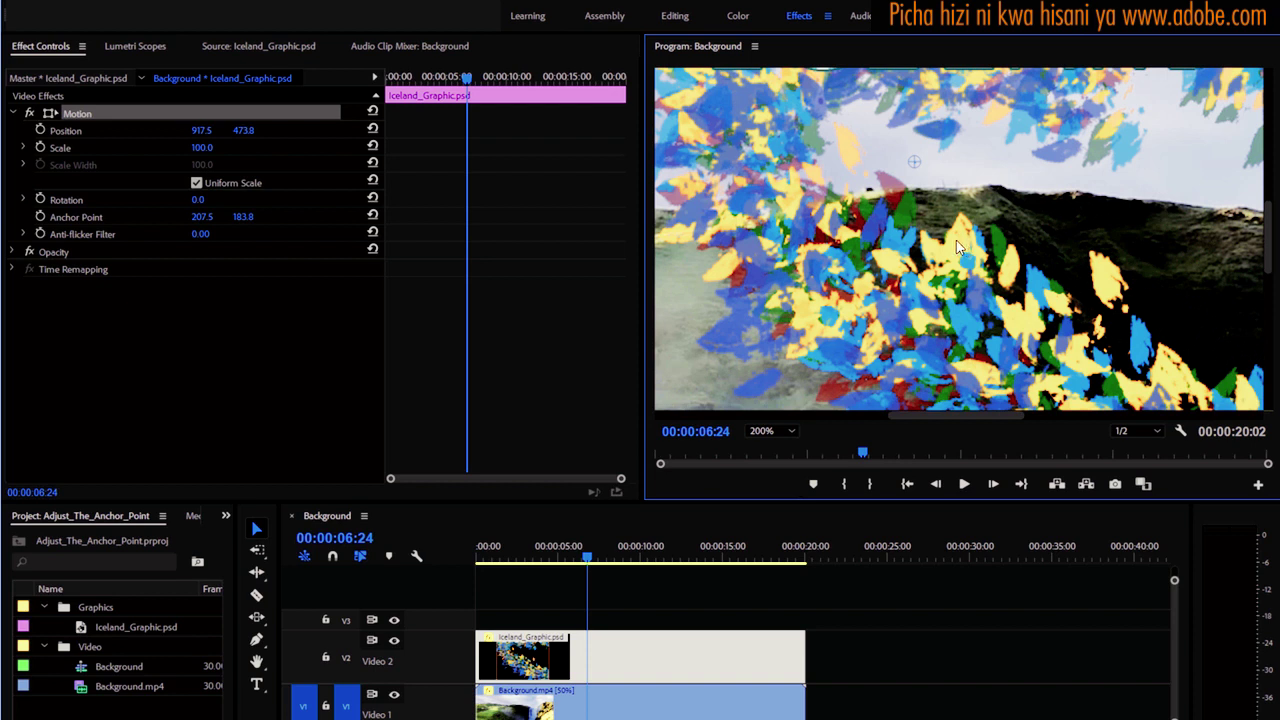
# Undo the last anchor point move.
pyautogui.hotkey('ctrl', 'z')
pyautogui.hotkey('ctrl', 'z')
pyautogui.click(773, 438)
pyautogui.click(772, 445)
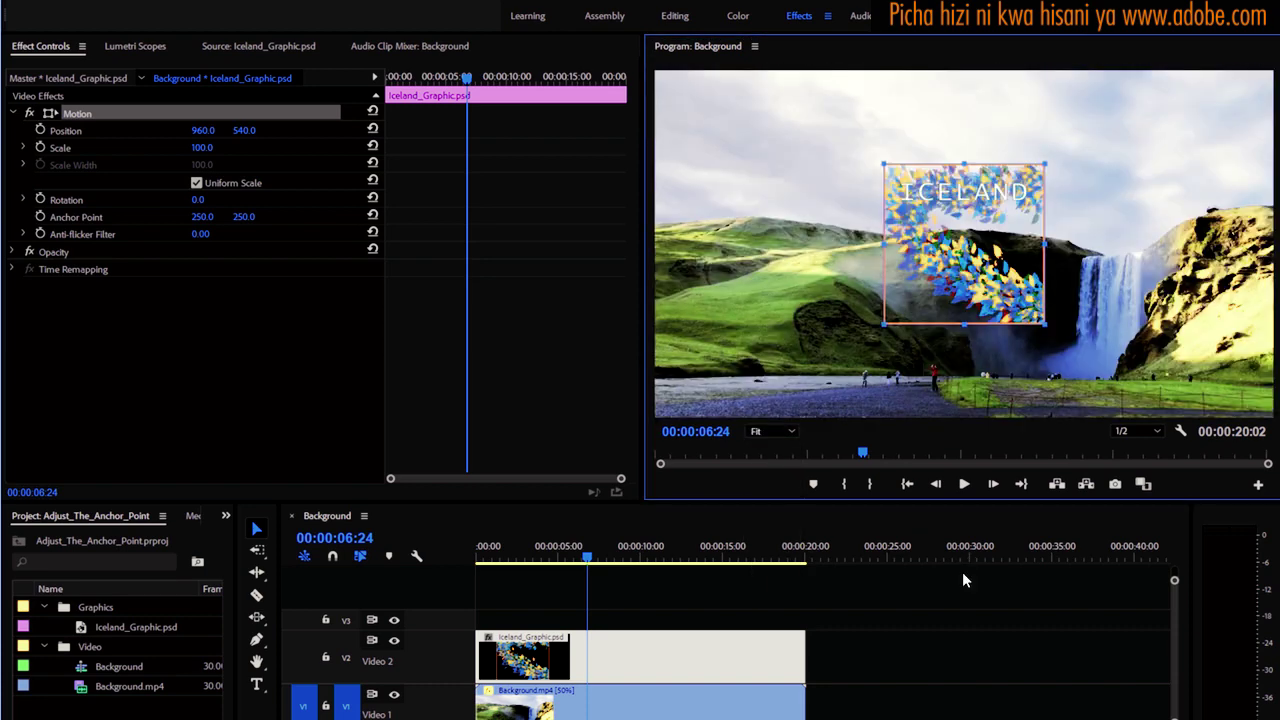
# Enlarge the Program monitor and expand the graphic's Rotation property to show its dial.
pyautogui.moveTo(645, 417); pyautogui.dragTo(498, 412)
pyautogui.moveTo(603, 500); pyautogui.dragTo(600, 589)
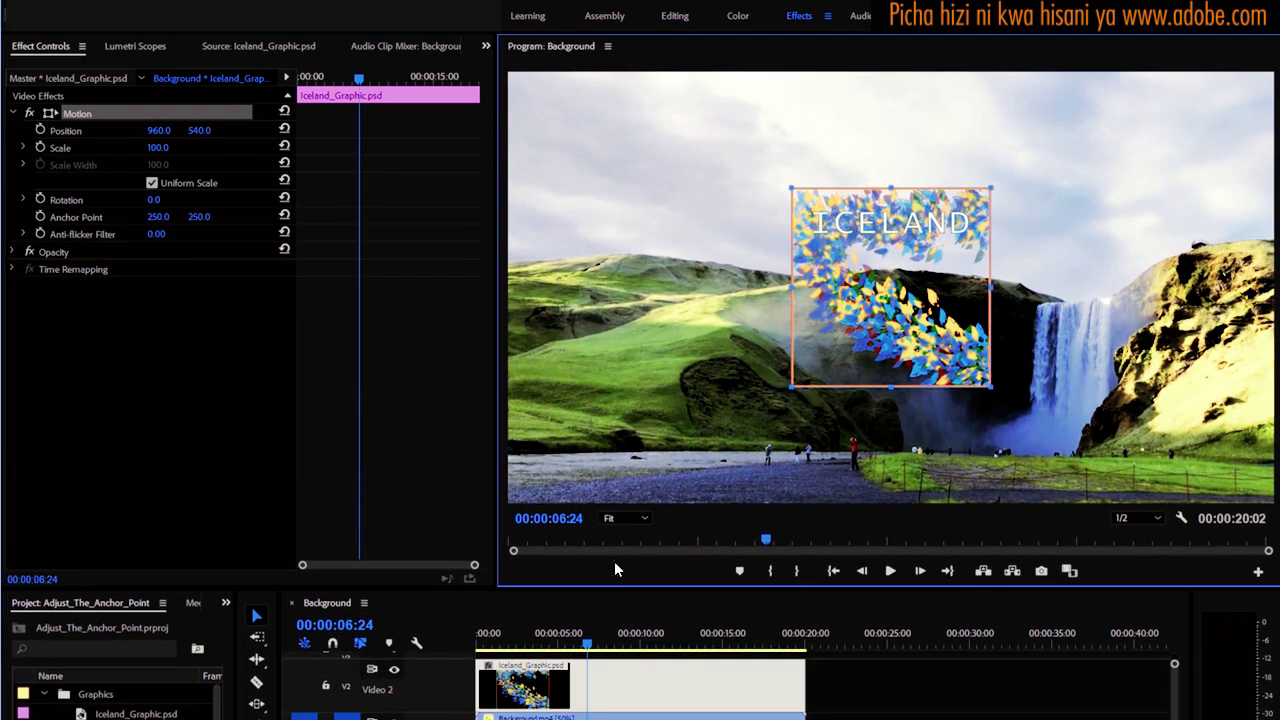
pyautogui.click(23, 199)
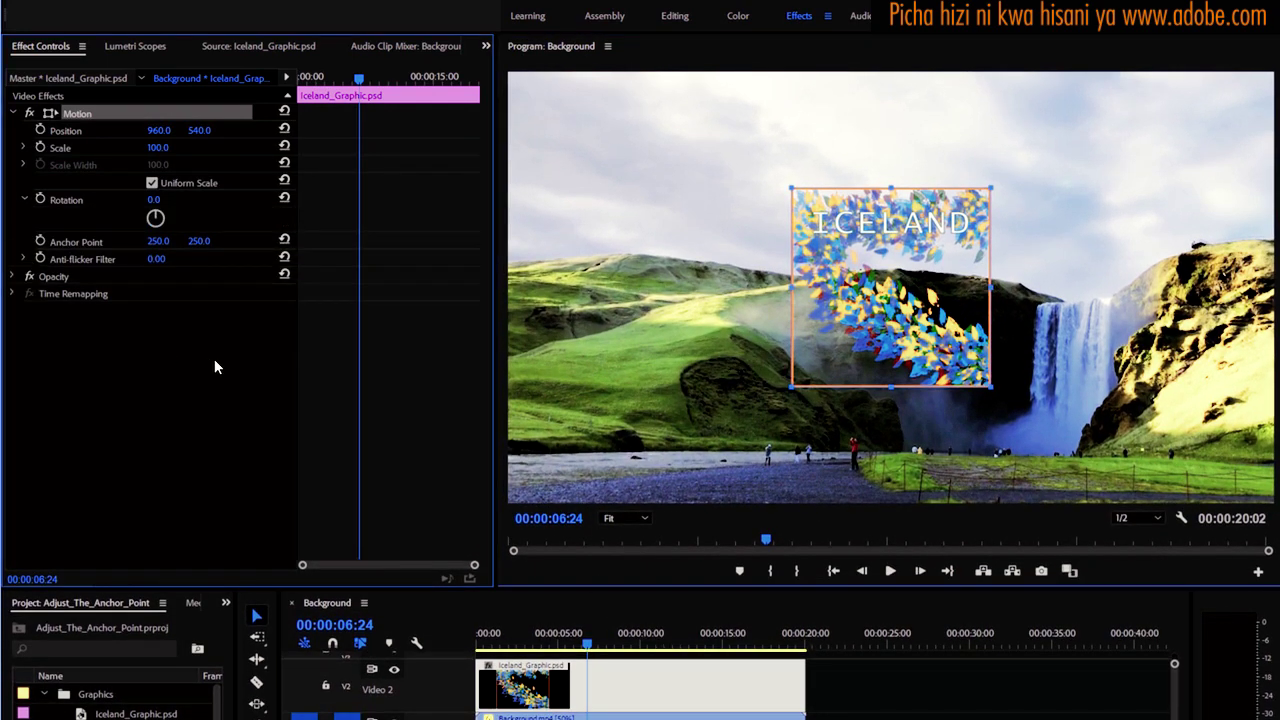
# Try rotating the graphic about its centre to about 17.8°, and undo the rotation.
pyautogui.moveTo(157, 217)
pyautogui.mouseDown()
pyautogui.moveTo(178, 214)
pyautogui.moveTo(148, 220)
pyautogui.moveTo(164, 216)
pyautogui.mouseUp()
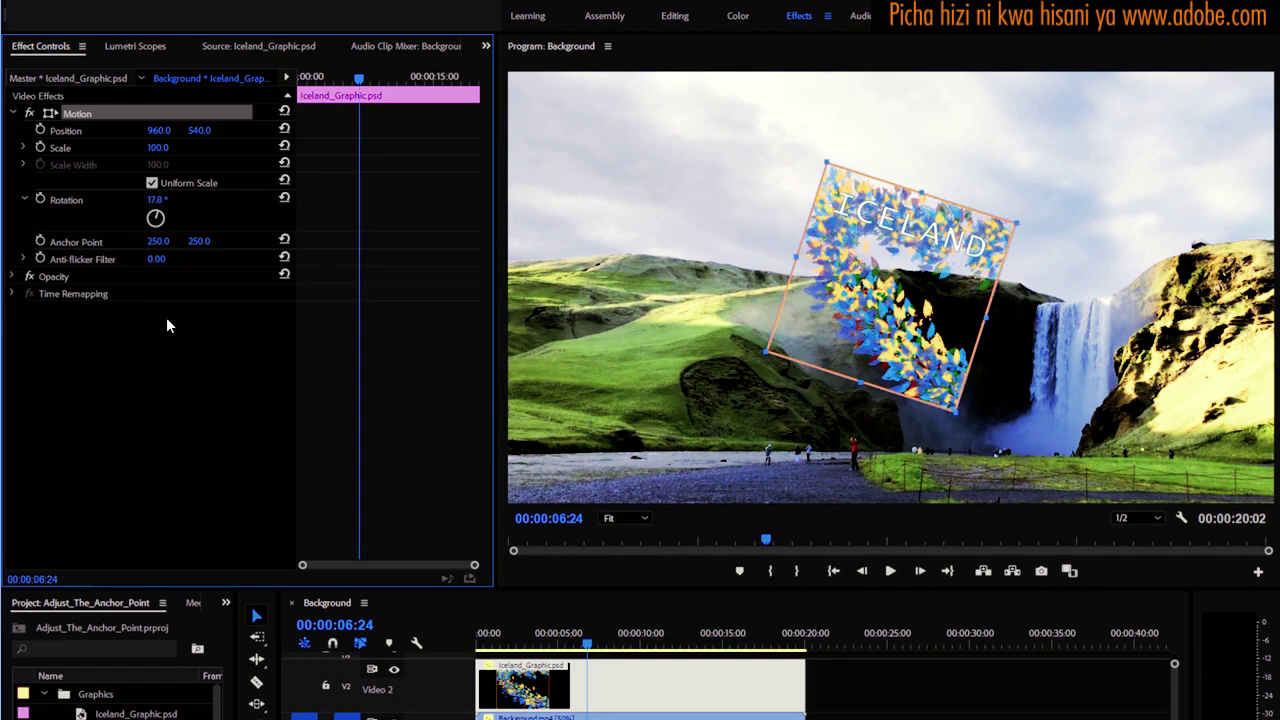
pyautogui.hotkey('ctrl', 'z')
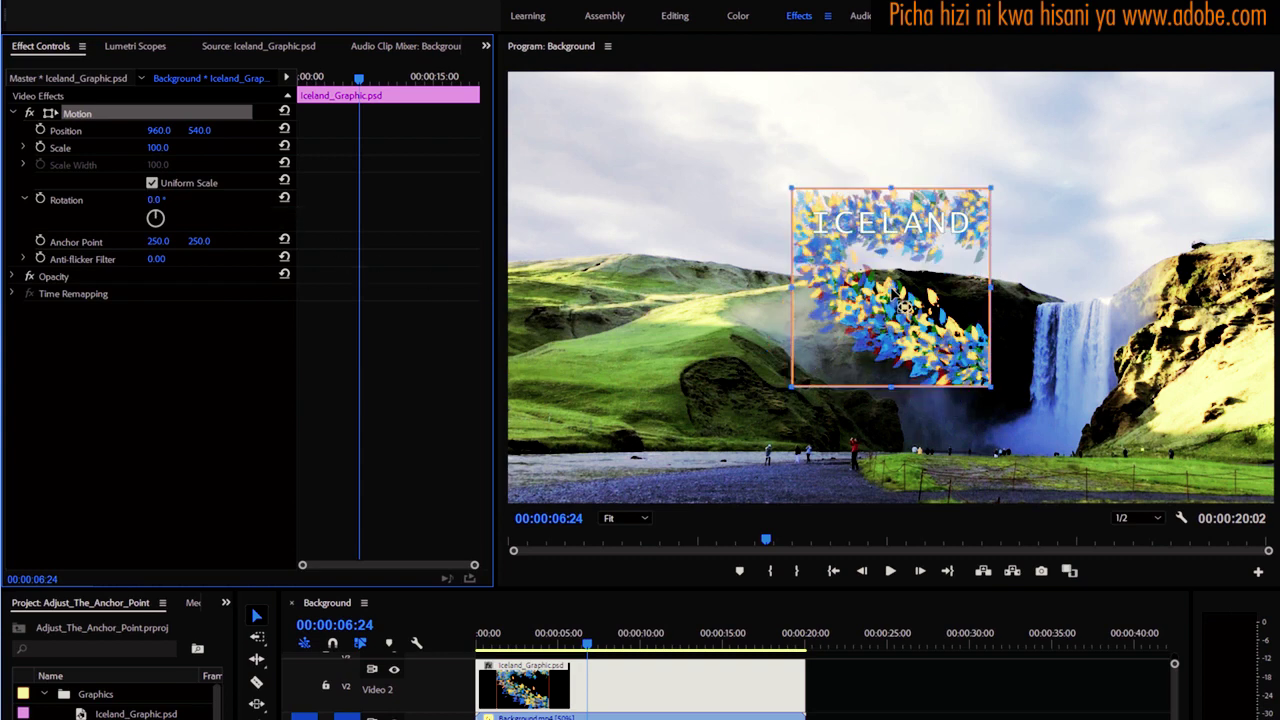
# Move the anchor point toward the graphic's right edge to about 423.4, 180.8, and rotate the graphic to about -29.3° around it.
pyautogui.moveTo(905, 307); pyautogui.dragTo(908, 320)
pyautogui.moveTo(951, 274); pyautogui.dragTo(963, 261)
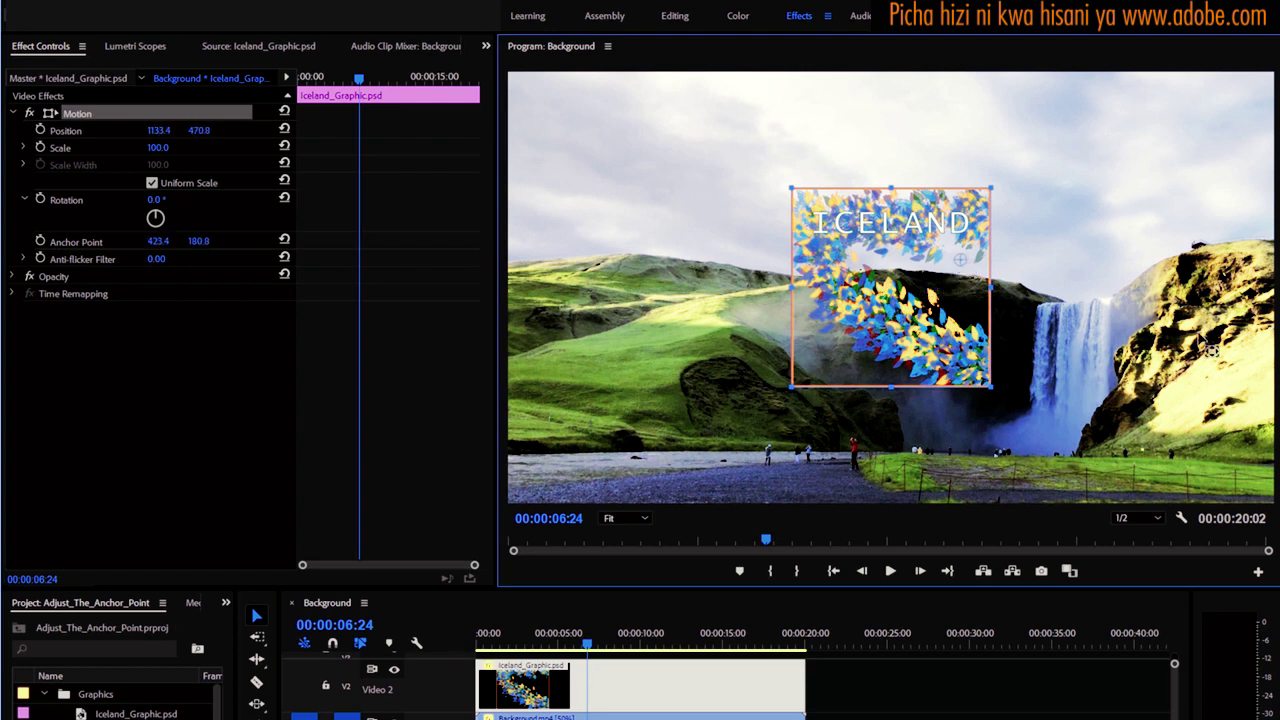
pyautogui.moveTo(157, 220); pyautogui.dragTo(141, 193)
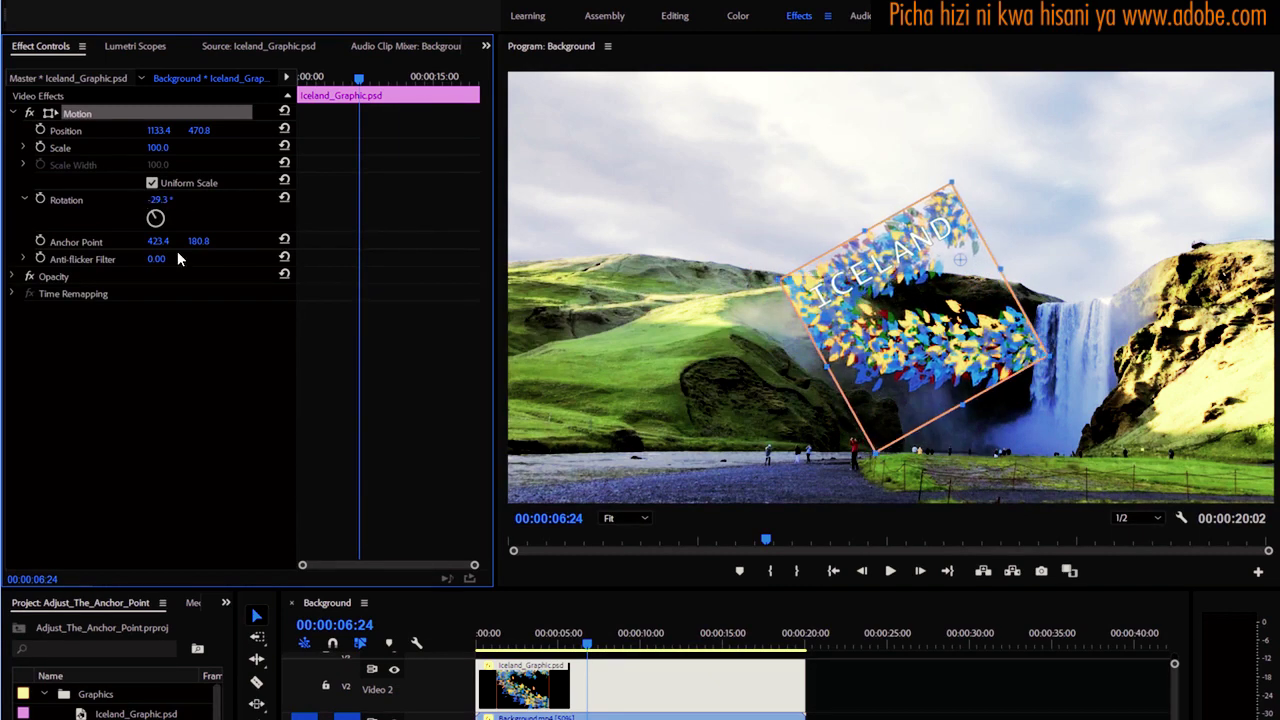
# Reset the rotation and move the anchor point down to about 417.2, 251.0 and back up to about 421.4, 182.9.
pyautogui.click(285, 198)
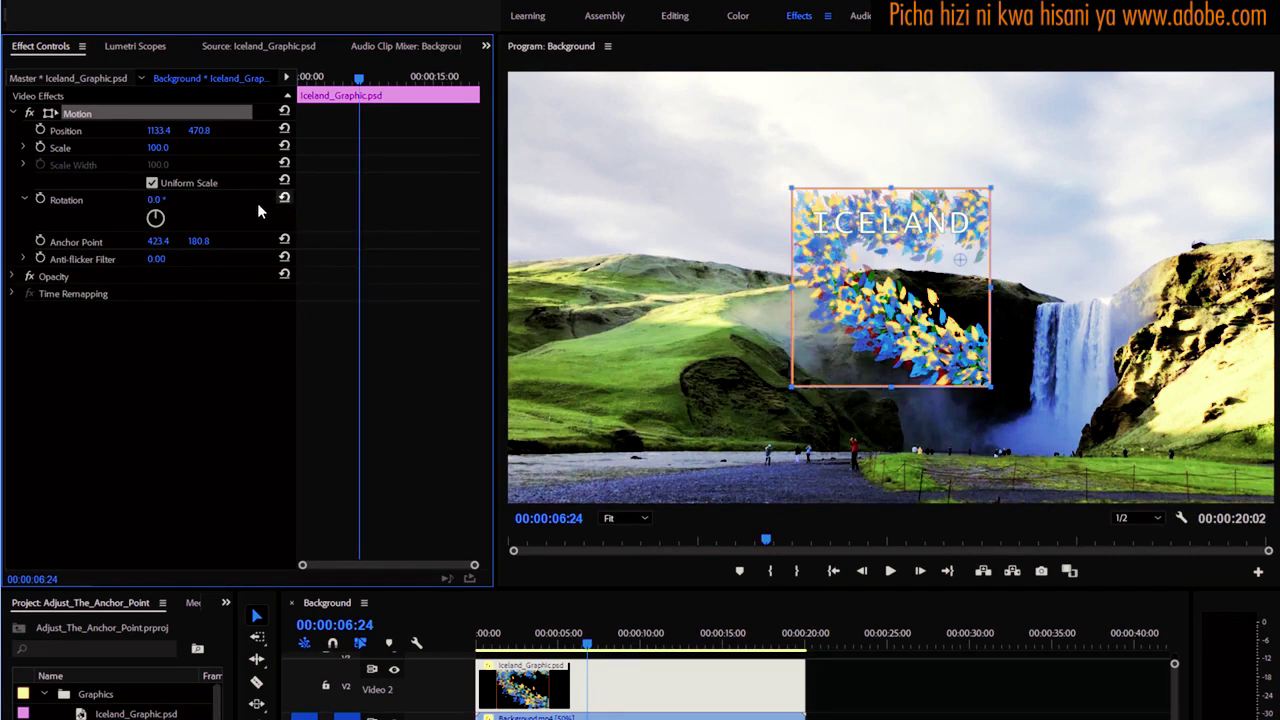
pyautogui.moveTo(960, 259); pyautogui.dragTo(957, 287)
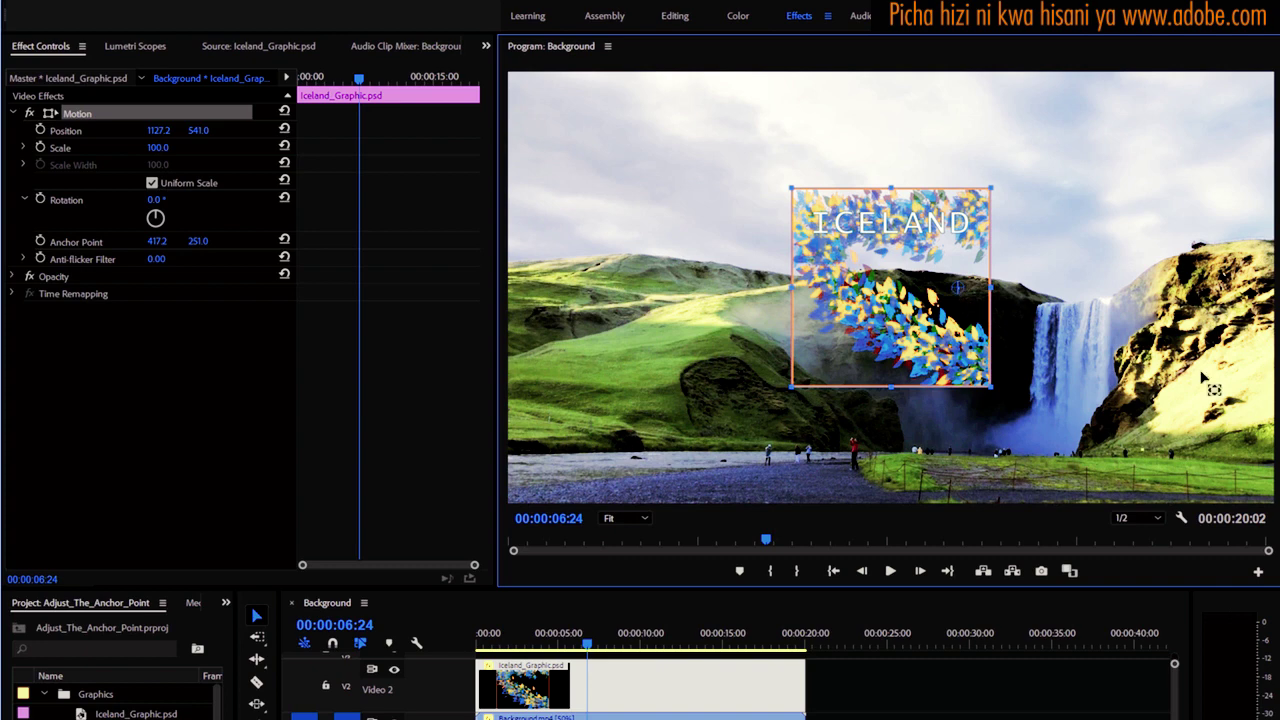
pyautogui.moveTo(957, 288); pyautogui.dragTo(959, 260)
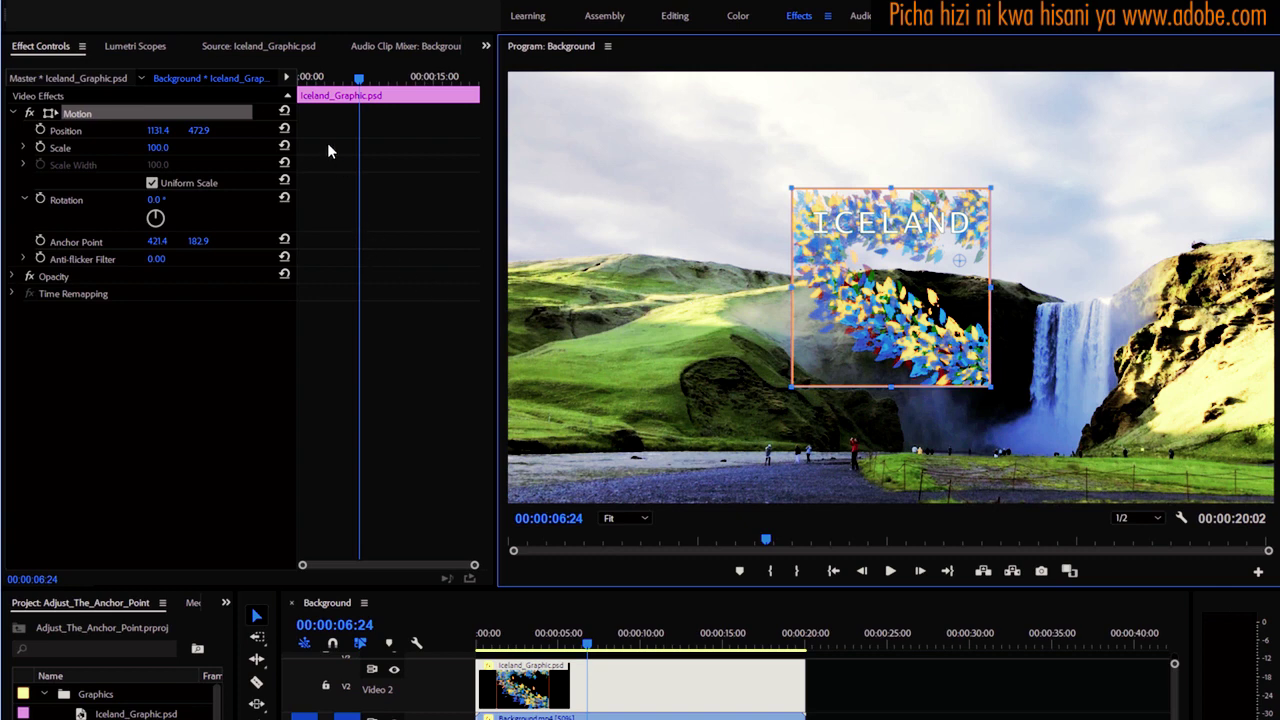
# Reset all Motion settings of the graphic to their defaults and save the project.
pyautogui.click(284, 112)
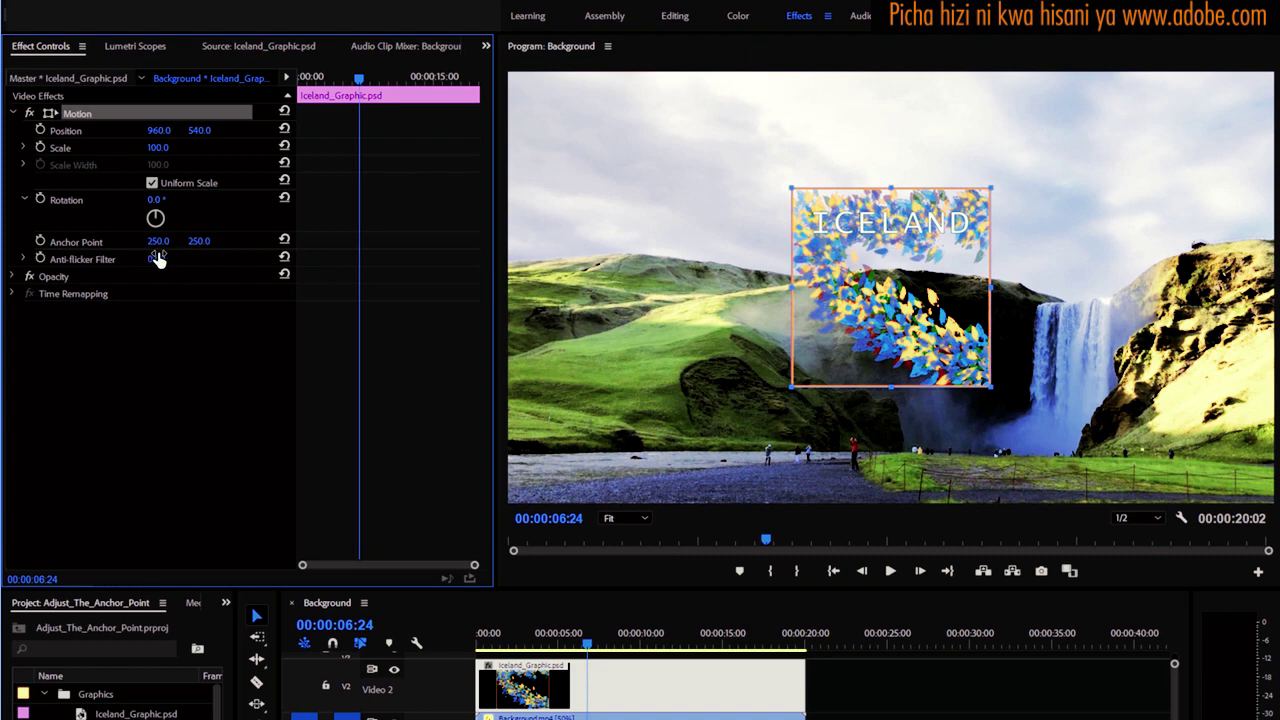
pyautogui.hotkey('ctrl', 's')
# Try a horizontal position of about 815 with horizontal anchor point values of about 166 and 422, and reset the Motion settings.
pyautogui.moveTo(158, 130); pyautogui.dragTo(13, 130)
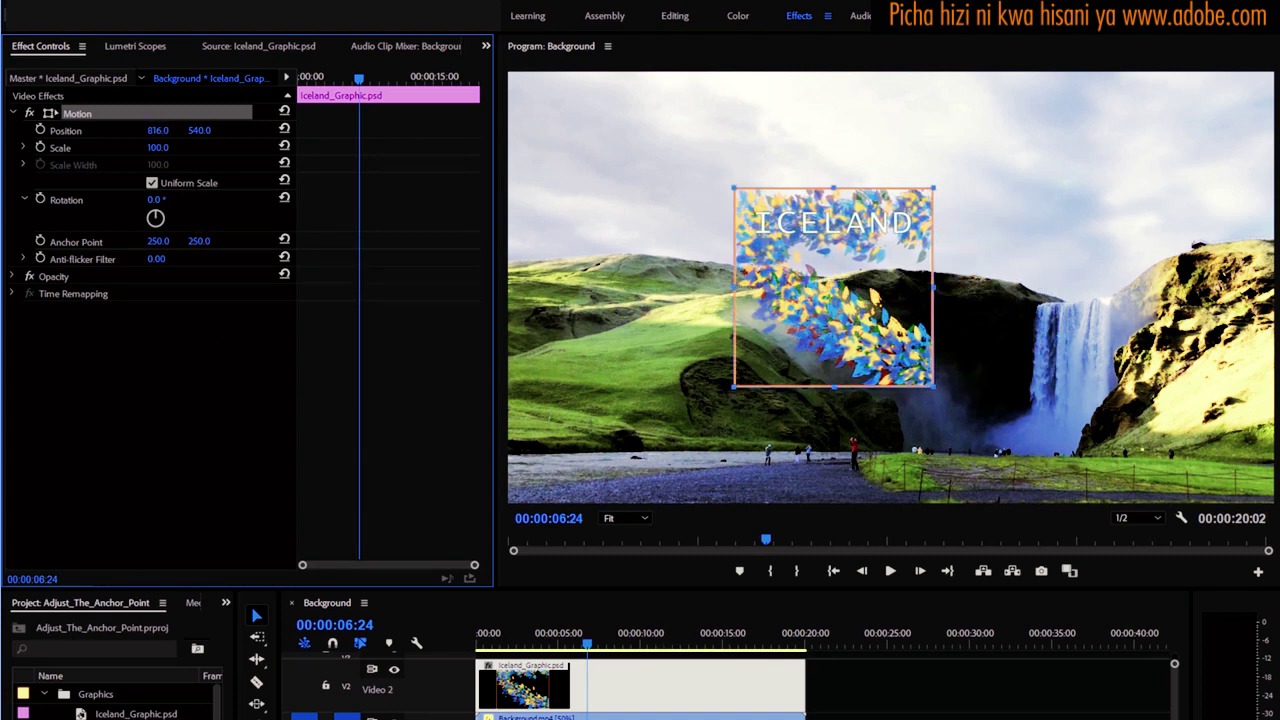
pyautogui.moveTo(152, 242)
pyautogui.mouseDown()
pyautogui.moveTo(214, 242)
pyautogui.moveTo(40, 242)
pyautogui.moveTo(152, 245)
pyautogui.mouseUp()
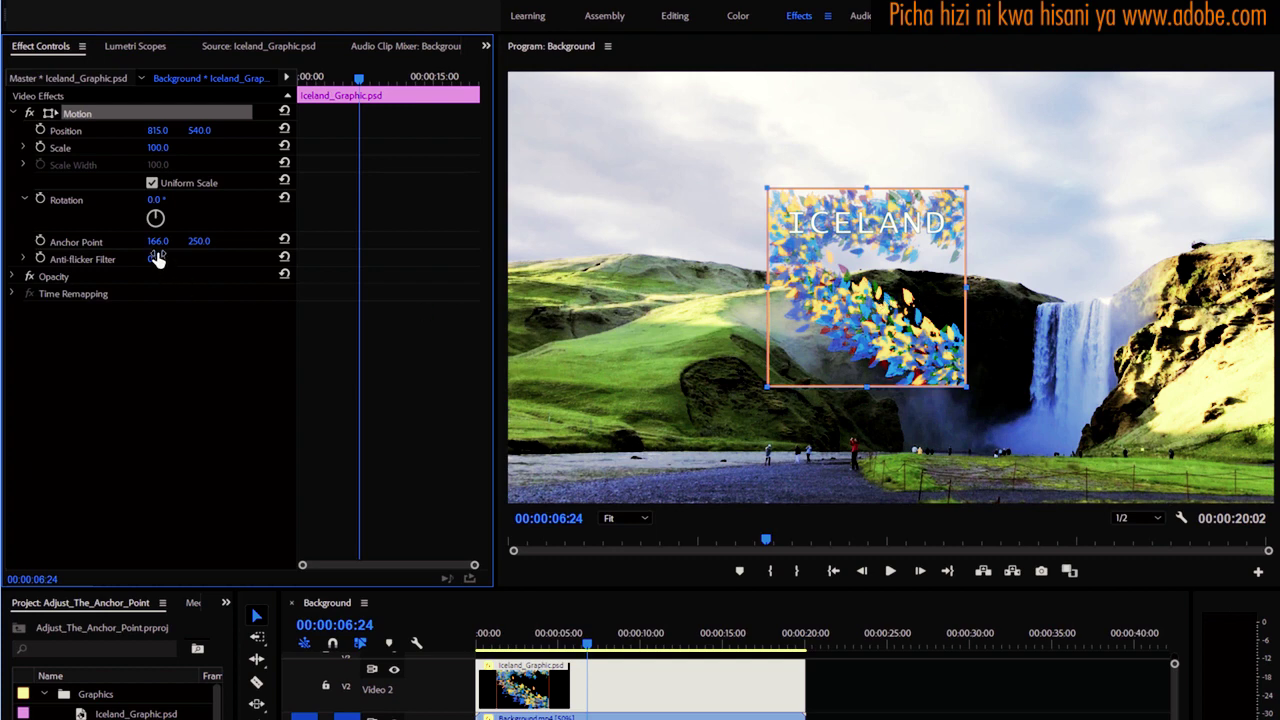
pyautogui.moveTo(157, 241); pyautogui.dragTo(415, 241)
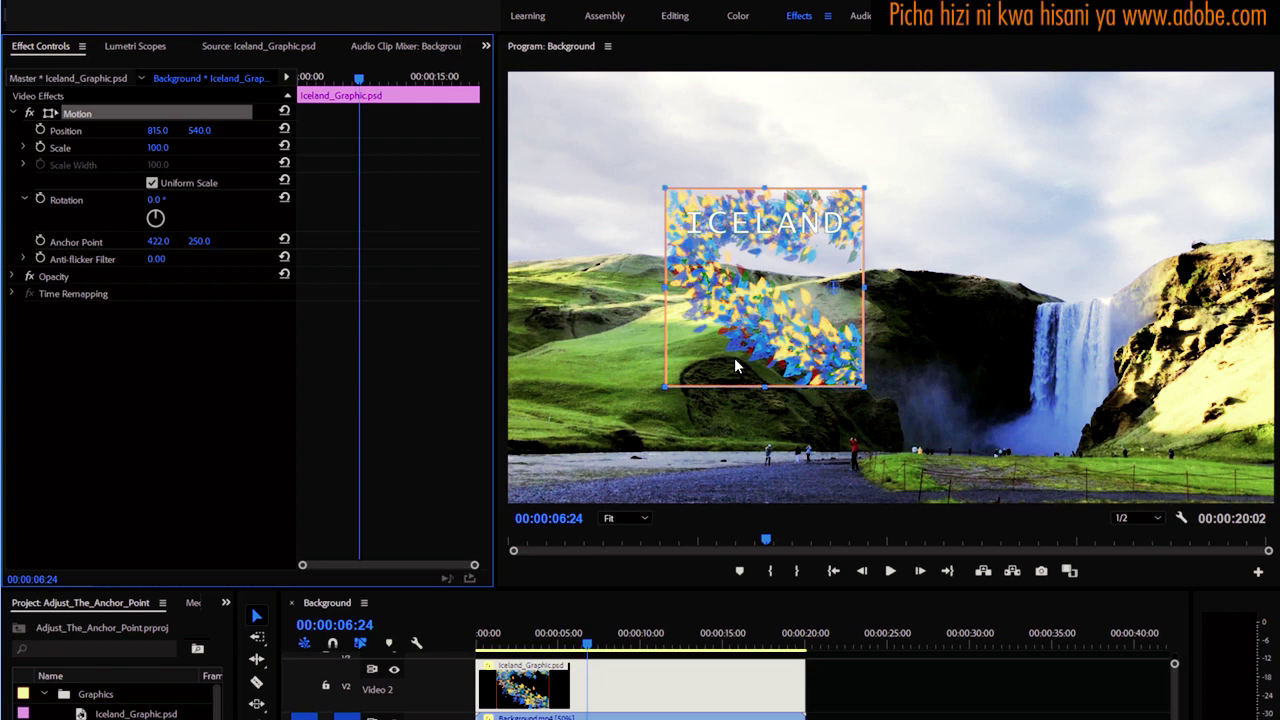
pyautogui.click(284, 112)
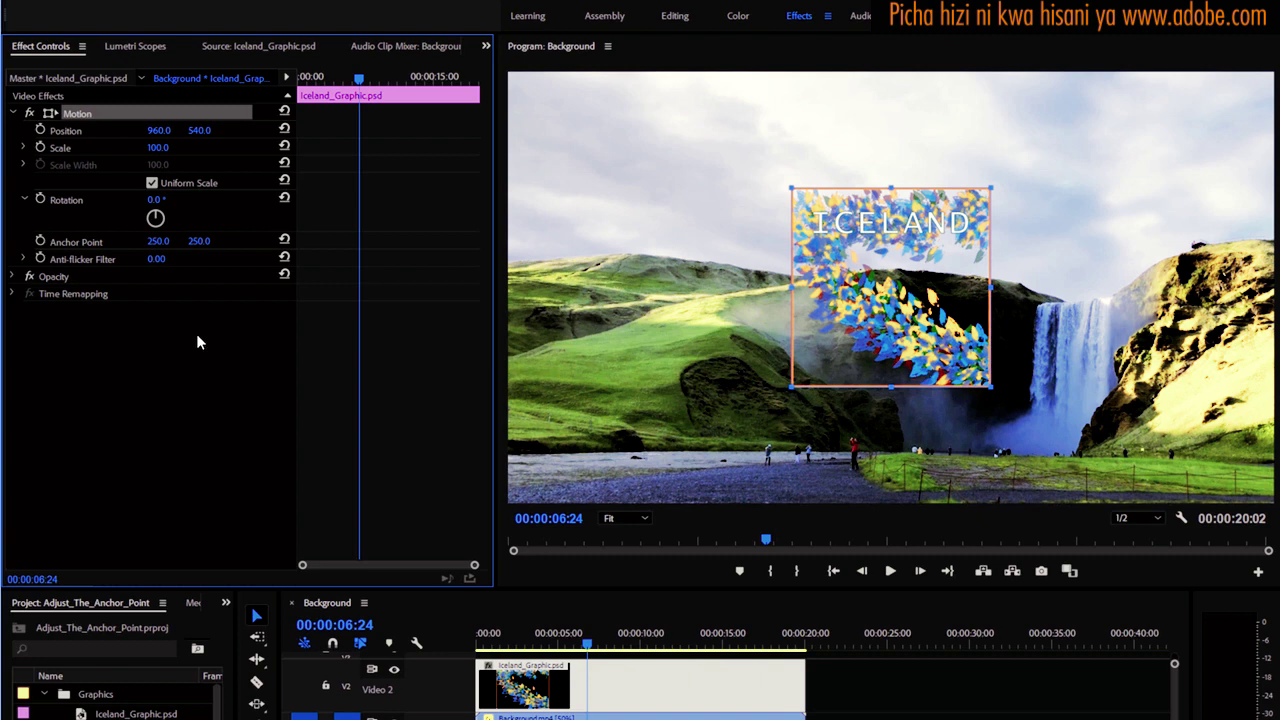
# Add a starting Rotation keyframe of 0° for the graphic at 00:00:08:02.
pyautogui.click(157, 241)
pyautogui.moveTo(601, 645)
pyautogui.mouseDown()
pyautogui.moveTo(614, 645)
pyautogui.moveTo(563, 648)
pyautogui.moveTo(608, 650)
pyautogui.mouseUp()
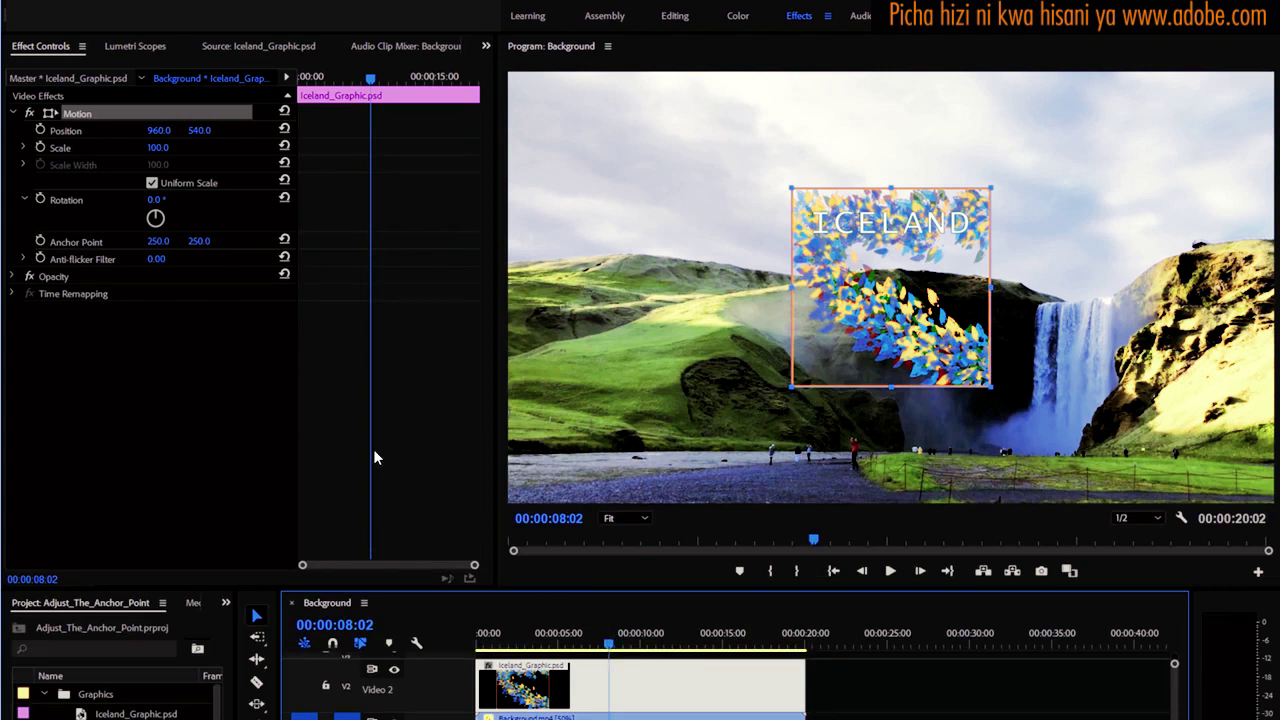
pyautogui.click(41, 197)
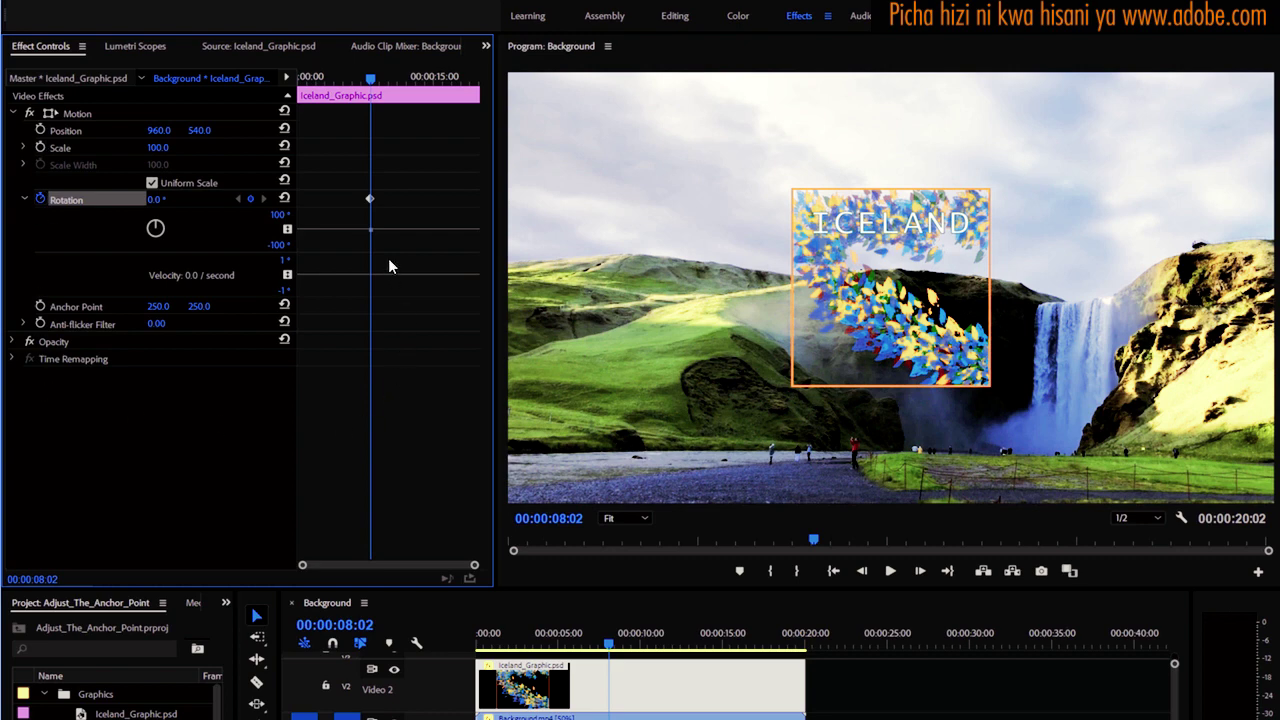
# Snap the anchor point to the lower-left corner of the graphic, at 0.0, 500.0.
pyautogui.click(630, 519)
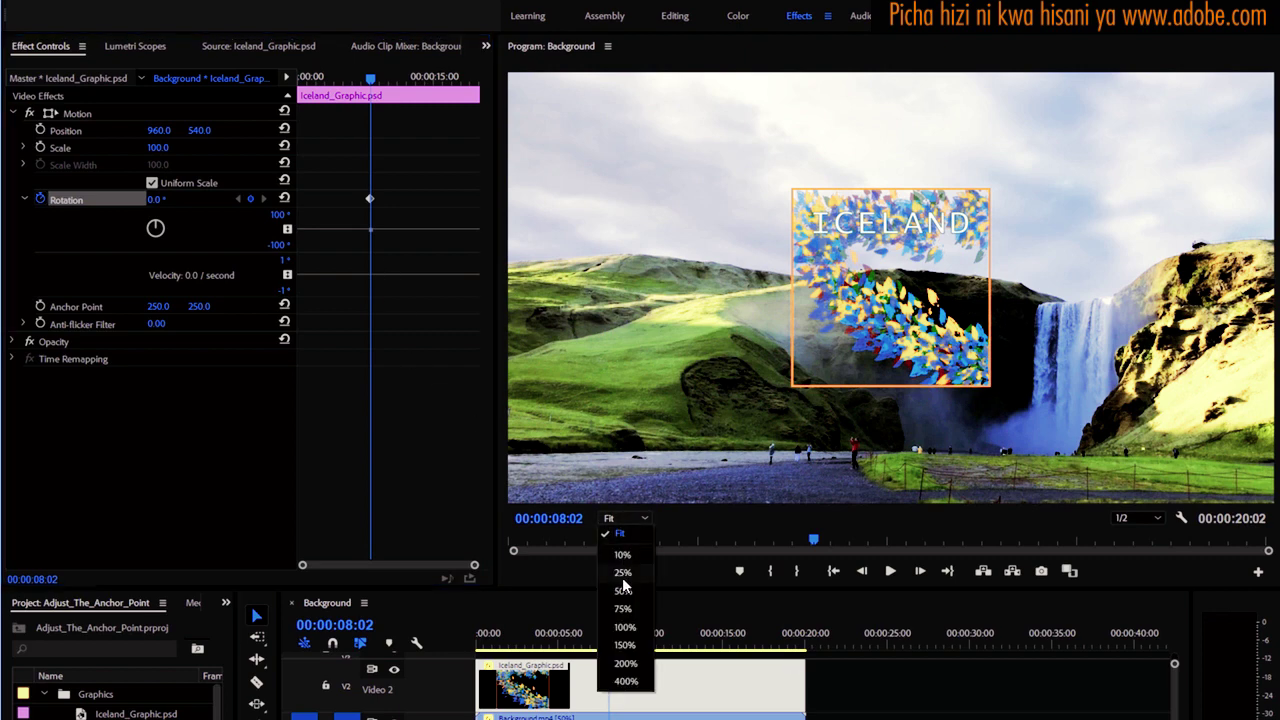
pyautogui.click(624, 627)
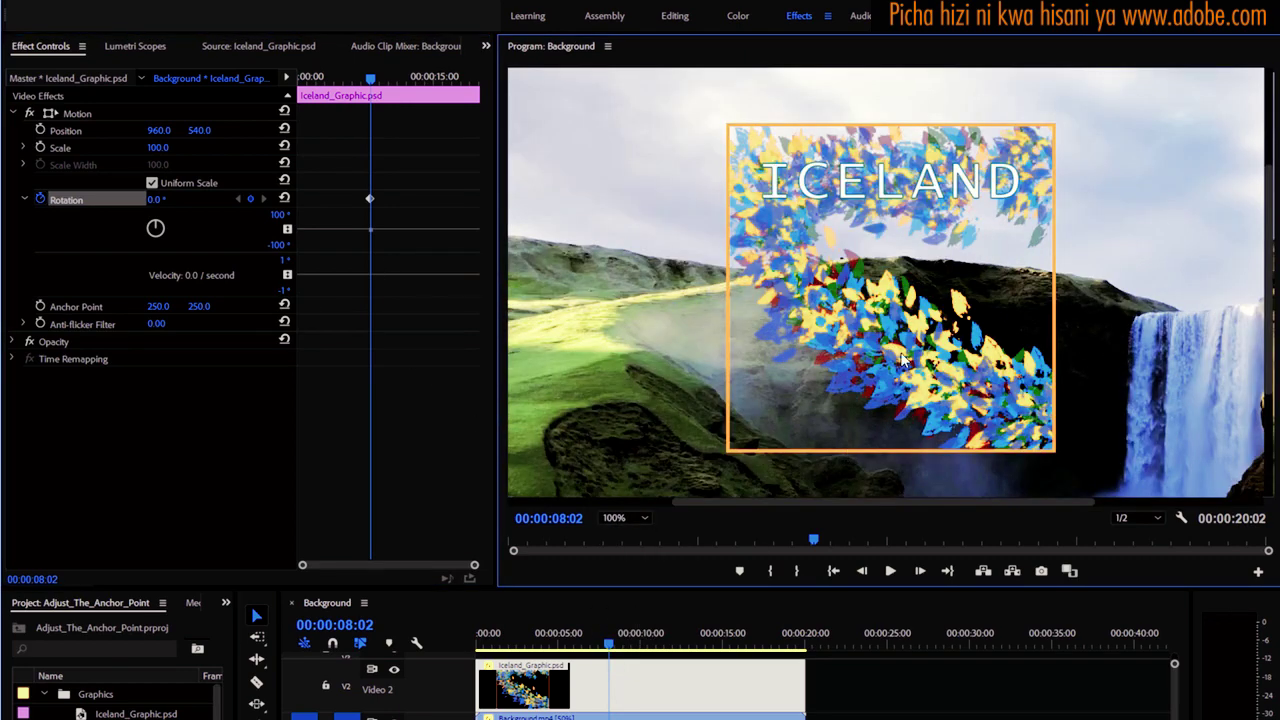
pyautogui.click(80, 115)
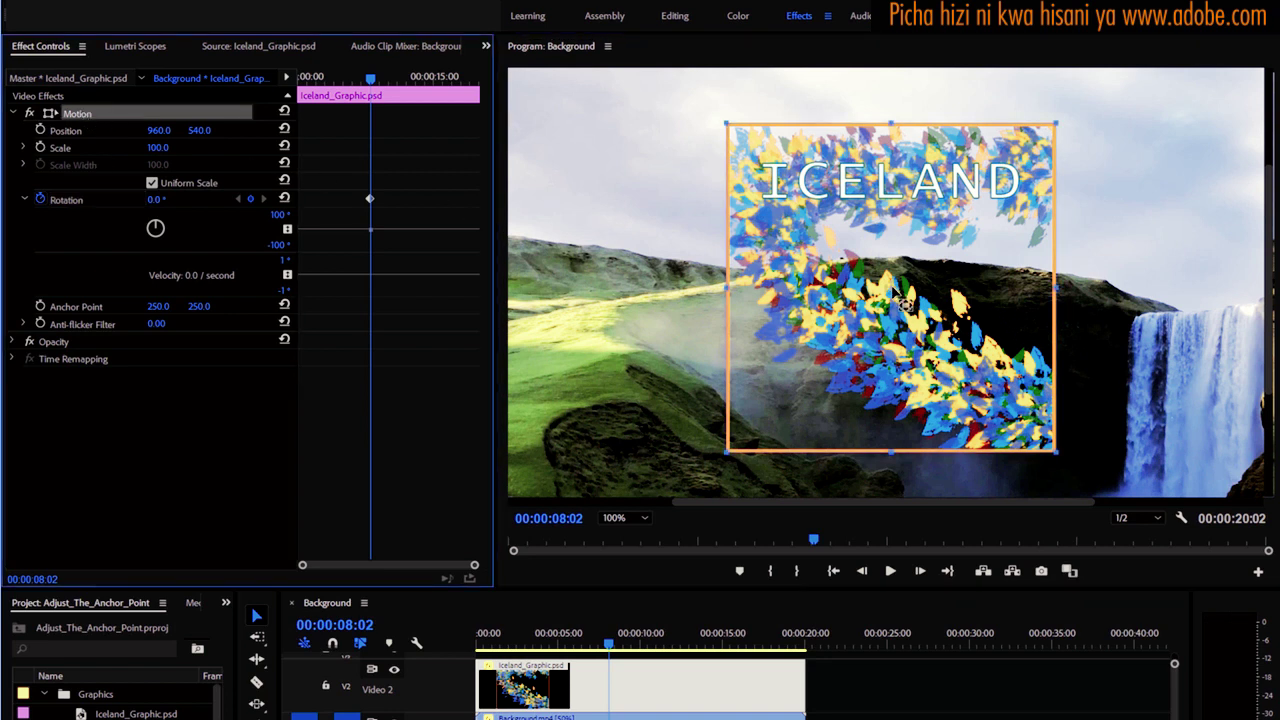
pyautogui.moveTo(897, 295); pyautogui.dragTo(898, 294)
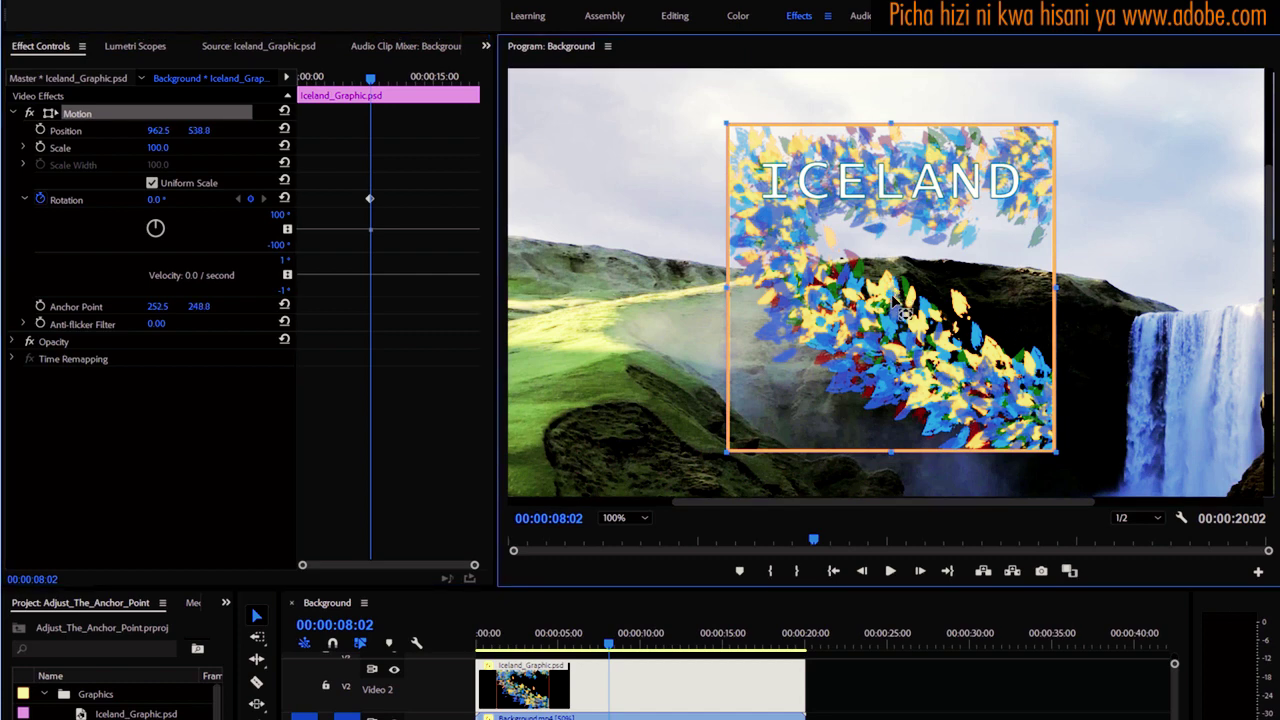
pyautogui.moveTo(818, 375); pyautogui.dragTo(752, 432)
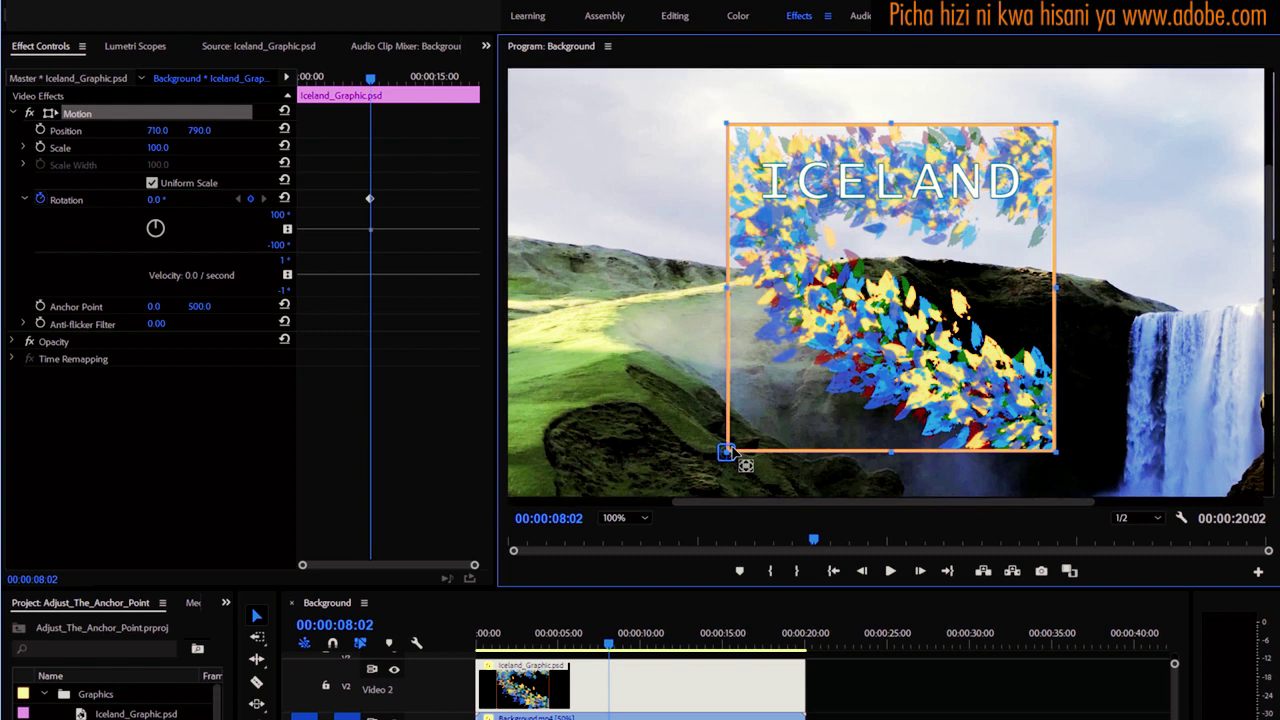
# Snap the anchor point to the graphic's upper-left corner, to the midpoint of its bottom edge, and back to its lower-left corner.
pyautogui.moveTo(731, 451); pyautogui.dragTo(737, 286)
pyautogui.moveTo(750, 218); pyautogui.dragTo(728, 124)
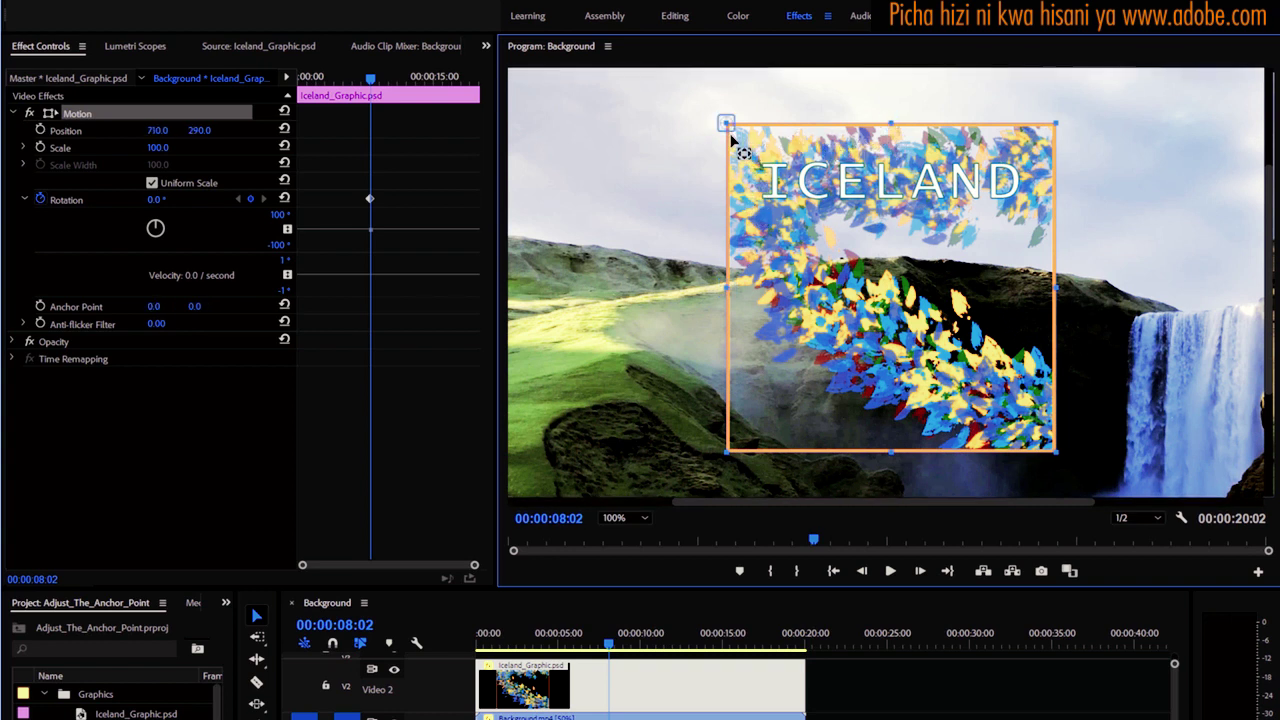
pyautogui.moveTo(724, 290); pyautogui.dragTo(886, 458)
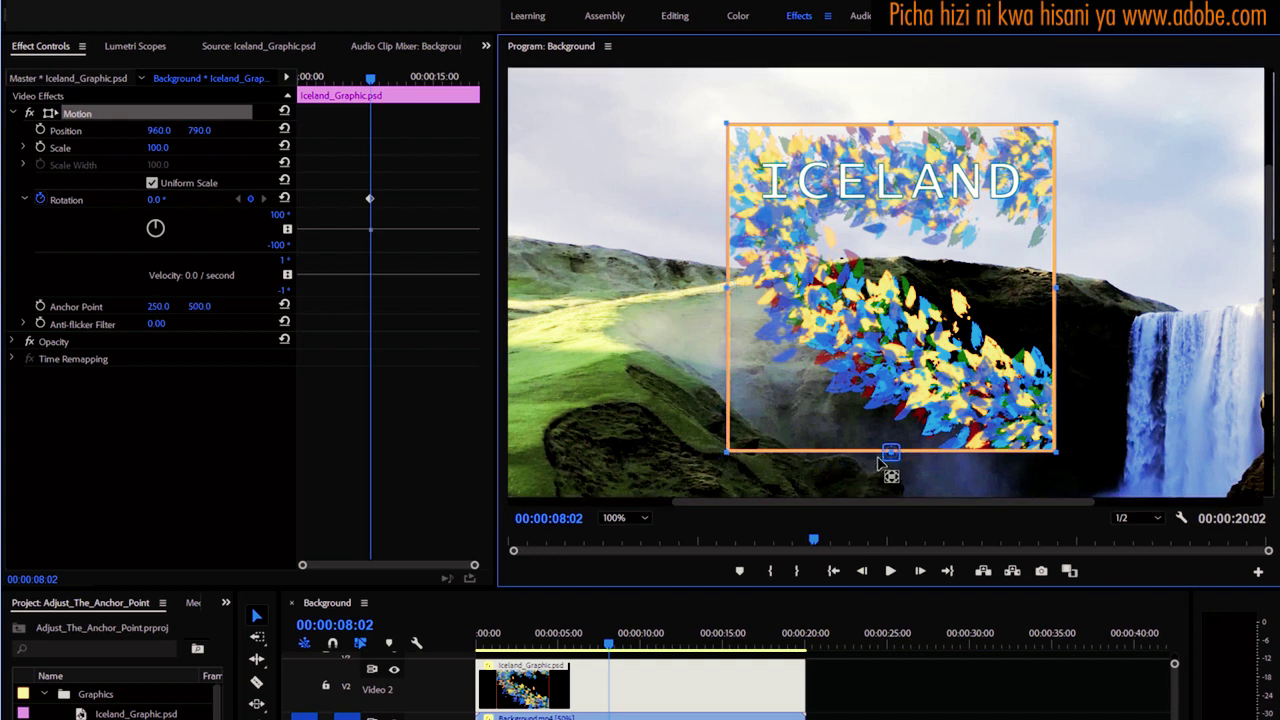
pyautogui.moveTo(763, 461); pyautogui.dragTo(735, 460)
# Set a Rotation keyframe of -90° for the graphic at 00:00:03:20.
pyautogui.click(535, 648)
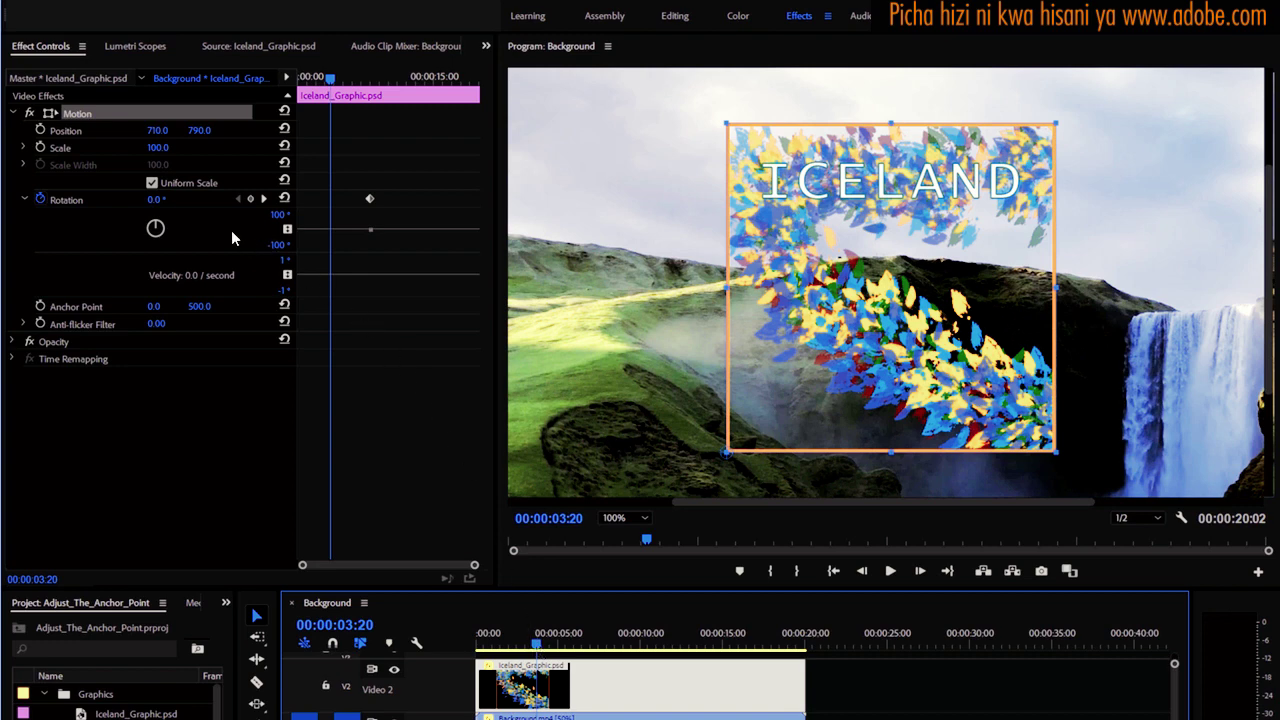
pyautogui.moveTo(155, 200)
pyautogui.mouseDown()
pyautogui.moveTo(50, 200)
pyautogui.moveTo(155, 205)
pyautogui.mouseUp()
pyautogui.click(155, 202)
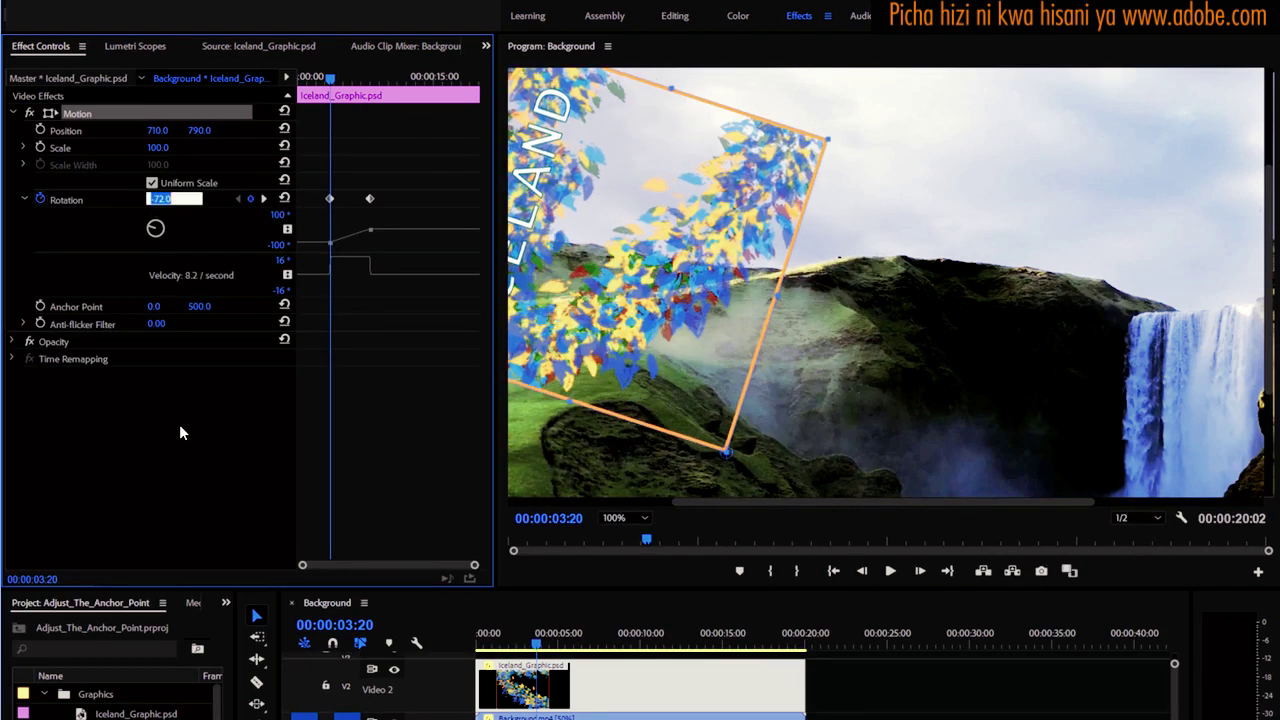
pyautogui.press('BackSpace')
pyautogui.write('-90')
pyautogui.press('Return')
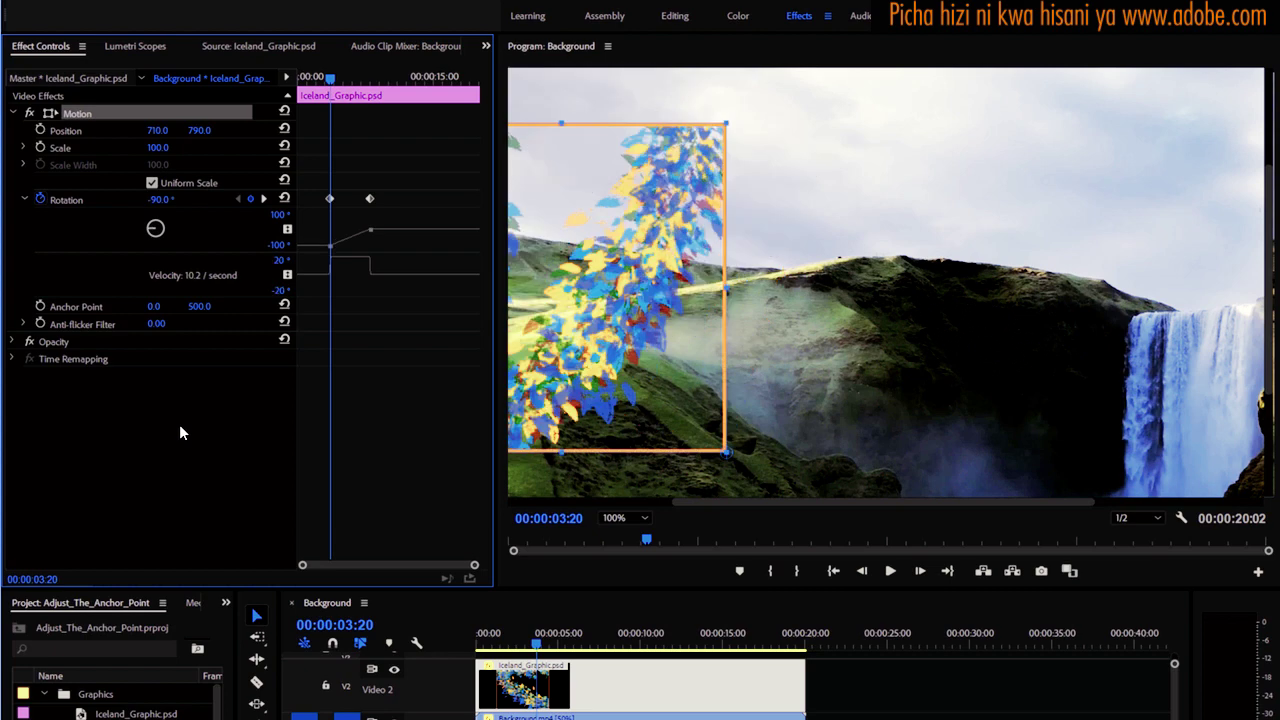
# Enable Position keyframing for the graphic at 00:00:03:20, with a keyframe of 710.0, 790.0.
pyautogui.click(614, 519)
pyautogui.click(614, 537)
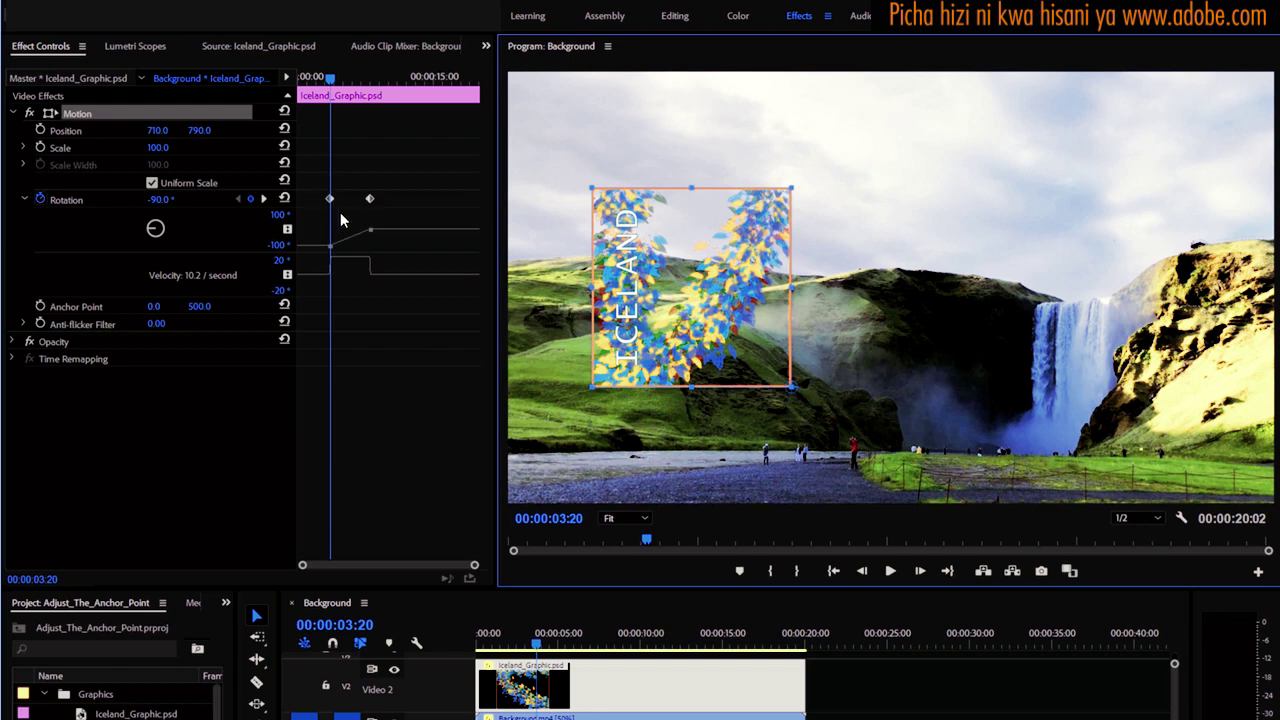
pyautogui.click(40, 131)
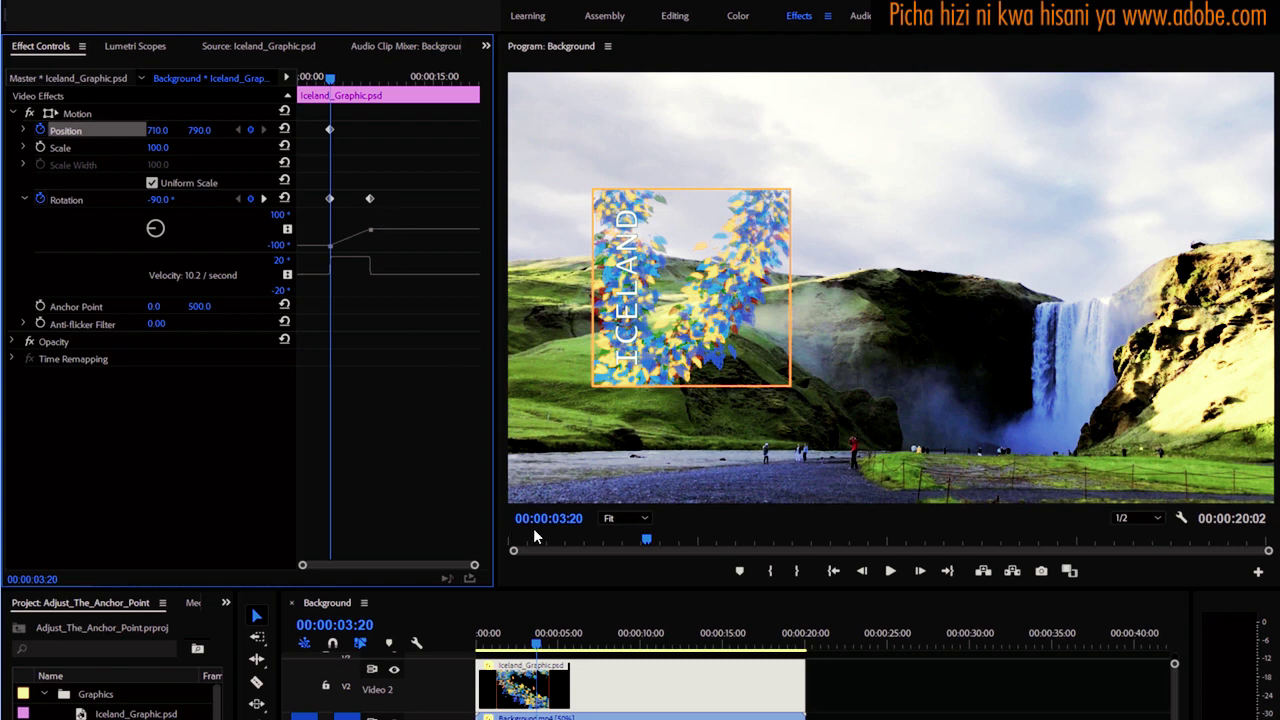
# Play back the graphic's rotation animation from just before its first Rotation keyframe, stopping after its last one.
pyautogui.moveTo(542, 646)
pyautogui.mouseDown()
pyautogui.moveTo(617, 650)
pyautogui.moveTo(531, 652)
pyautogui.mouseUp()
pyautogui.click(889, 574)
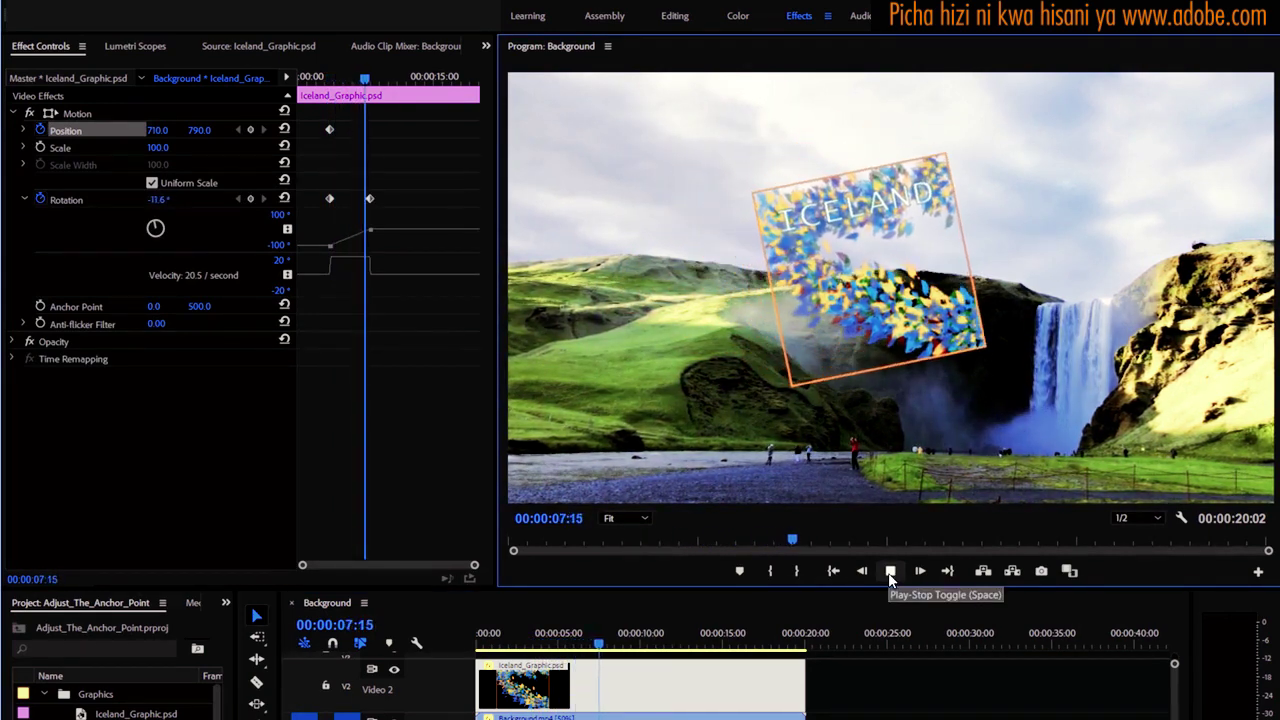
pyautogui.click(890, 572)
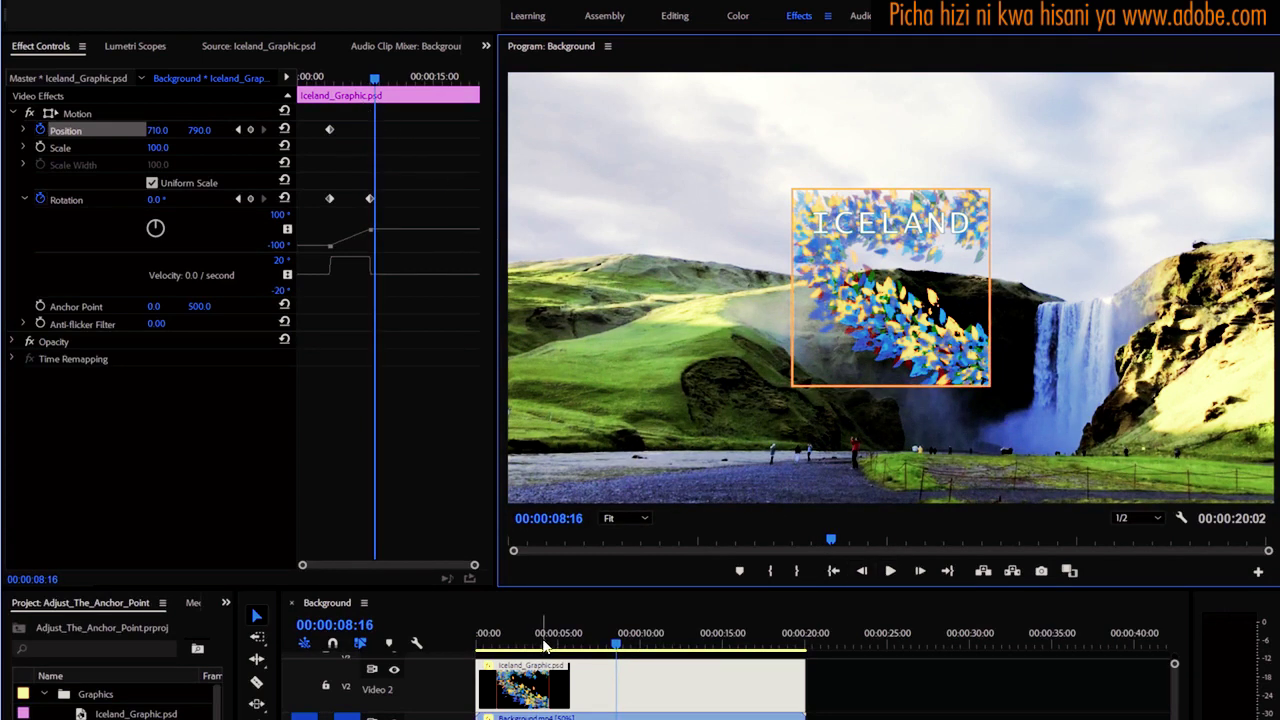
# Set a Position keyframe of -55.0, 790.0 for the graphic at 00:00:00:00 and scrub through the animation to 00:00:11:03.
pyautogui.moveTo(545, 645); pyautogui.dragTo(478, 645)
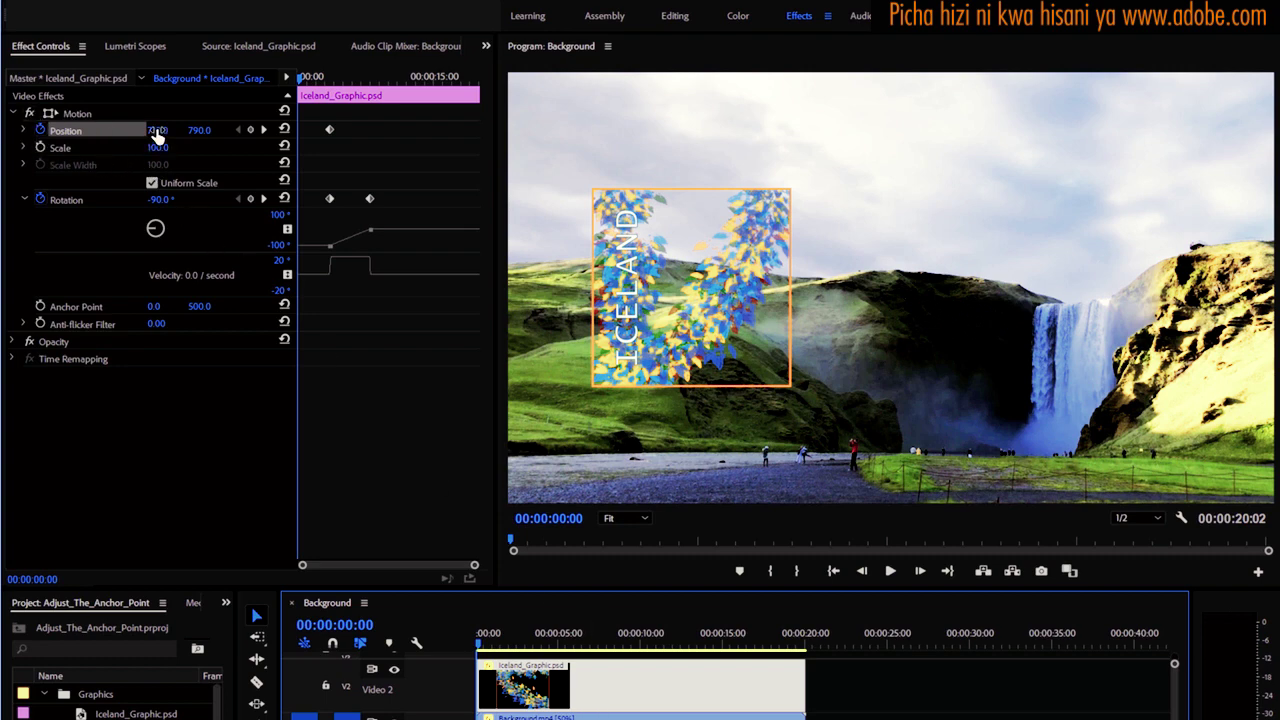
pyautogui.moveTo(157, 133); pyautogui.dragTo(80, 133)
pyautogui.moveTo(158, 133); pyautogui.dragTo(137, 133)
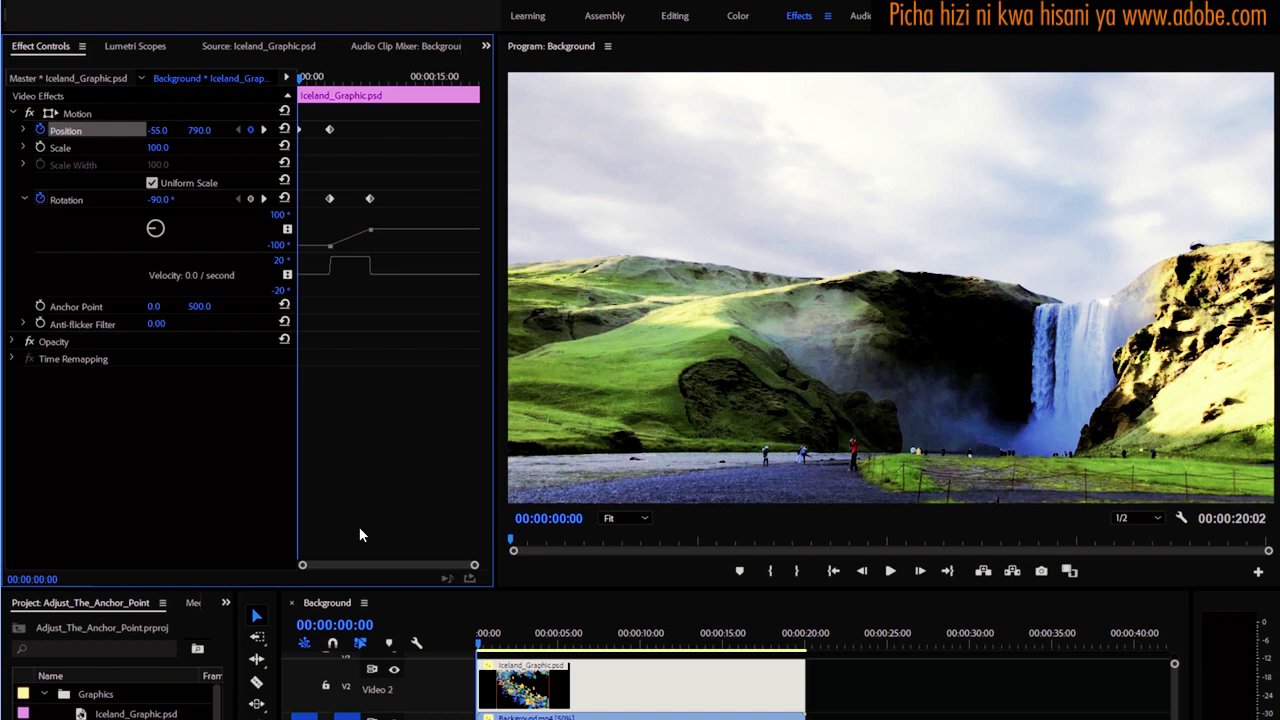
pyautogui.click(486, 640)
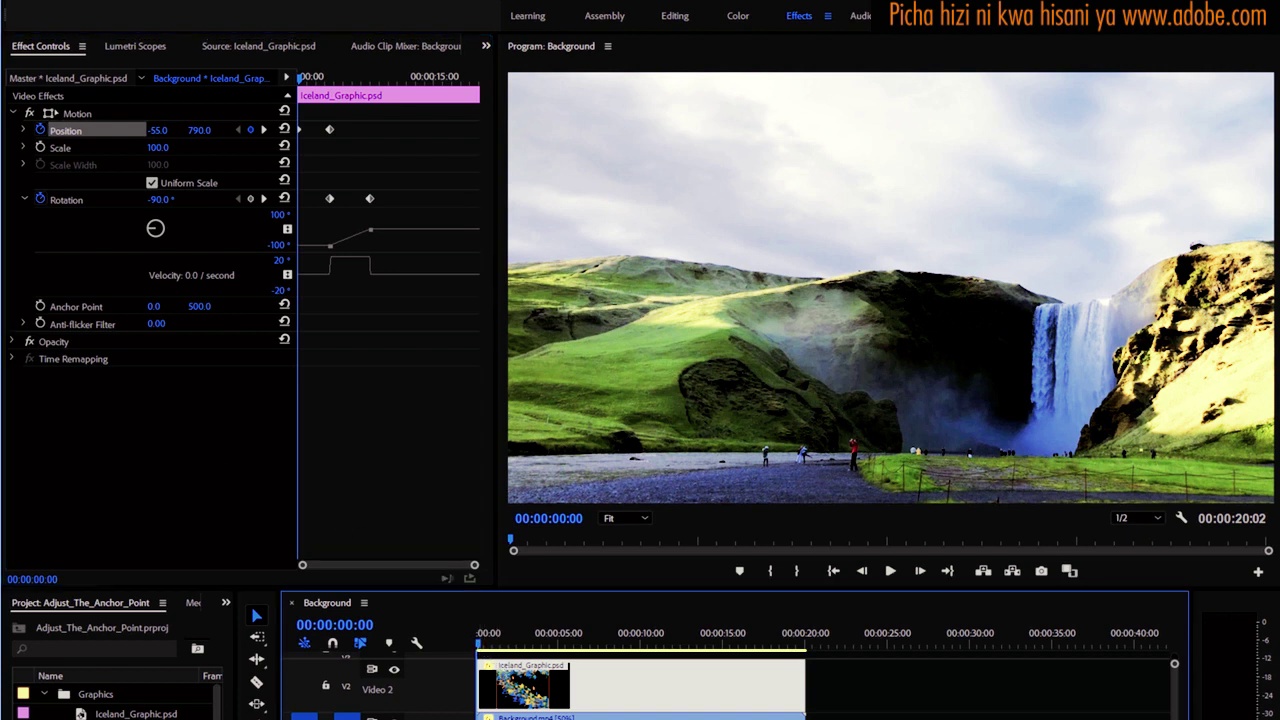
pyautogui.moveTo(480, 645); pyautogui.dragTo(660, 655)
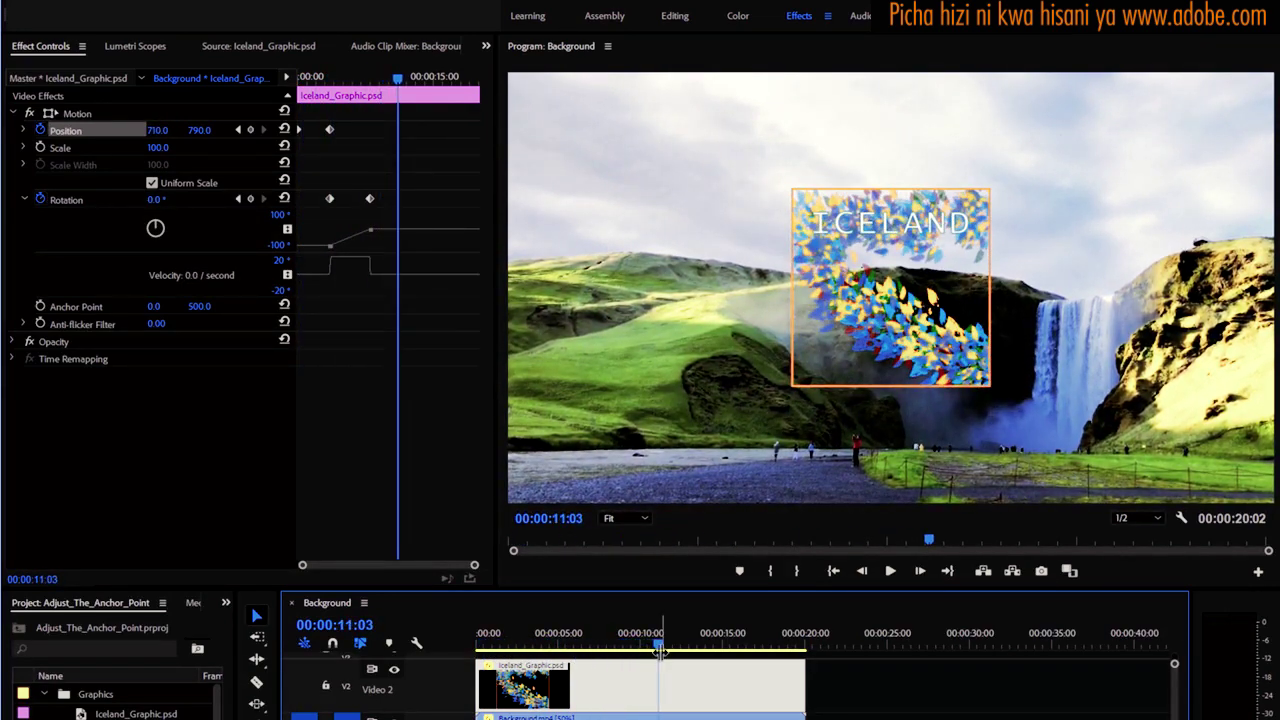